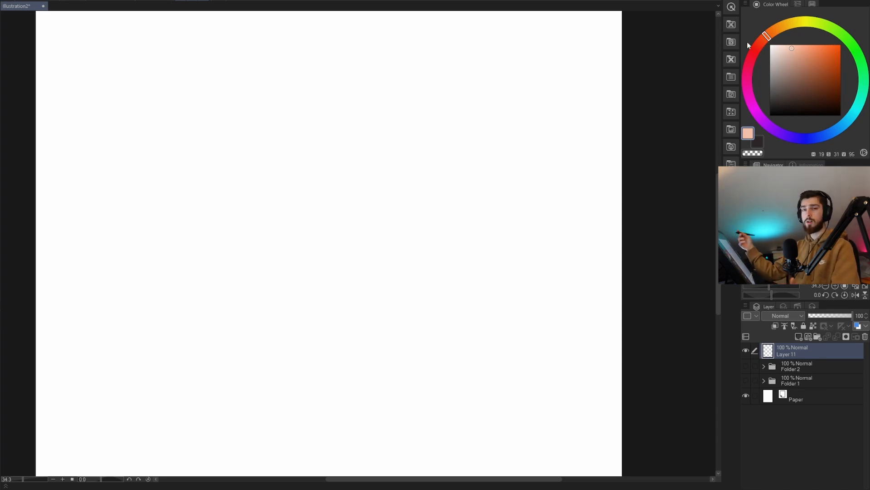
Paint an elongated diagonal skin-tone shape on Layer 11 in light peach (hue 15, saturation 33, value 97).
left_click_drag(792, 79, 794, 47)
left_click_drag(341, 138, 332, 232)
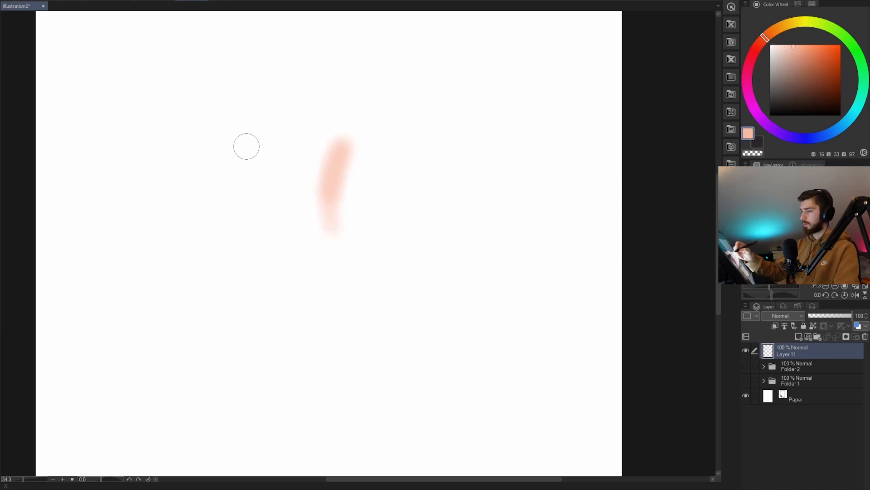
key("ctrl+z")
left_click_drag(218, 144, 331, 234)
left_click_drag(245, 141, 271, 136)
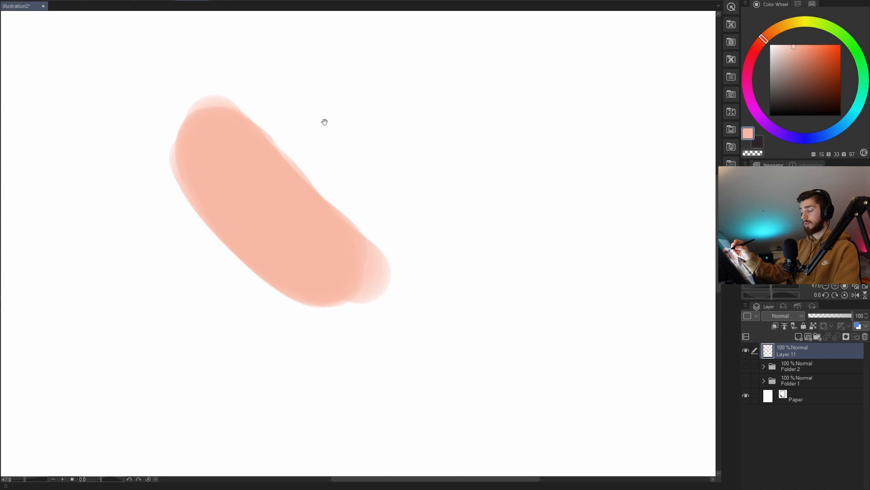
left_click_drag(331, 116, 339, 114)
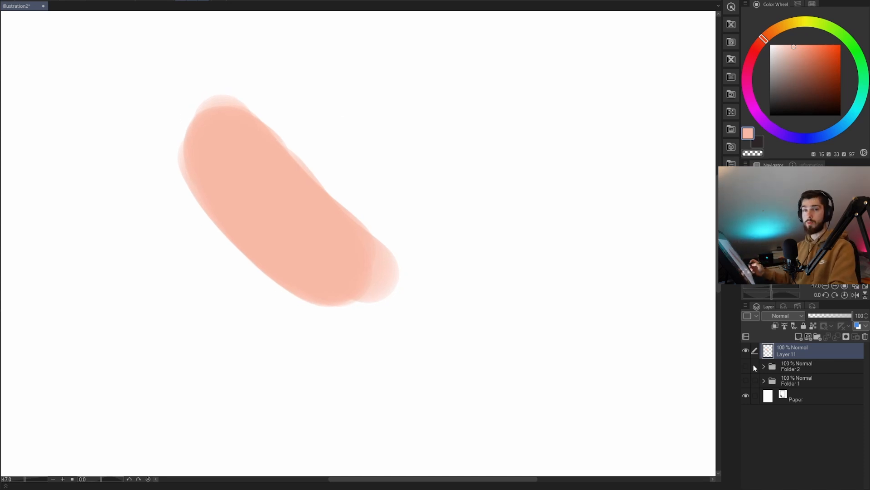
Add a new layer above the peach shape, clip it to the layer below and set it to Multiply.
key("ctrl+shift+n")
left_click_drag(449, 295, 461, 327)
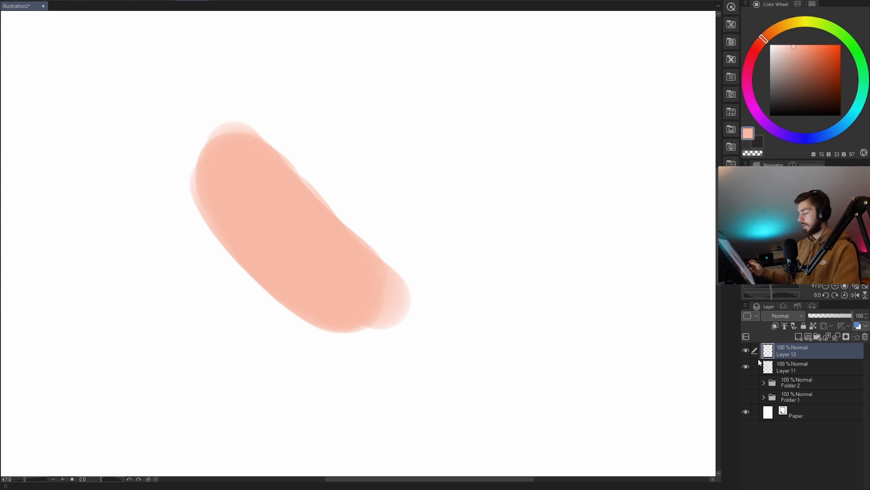
left_click(776, 327)
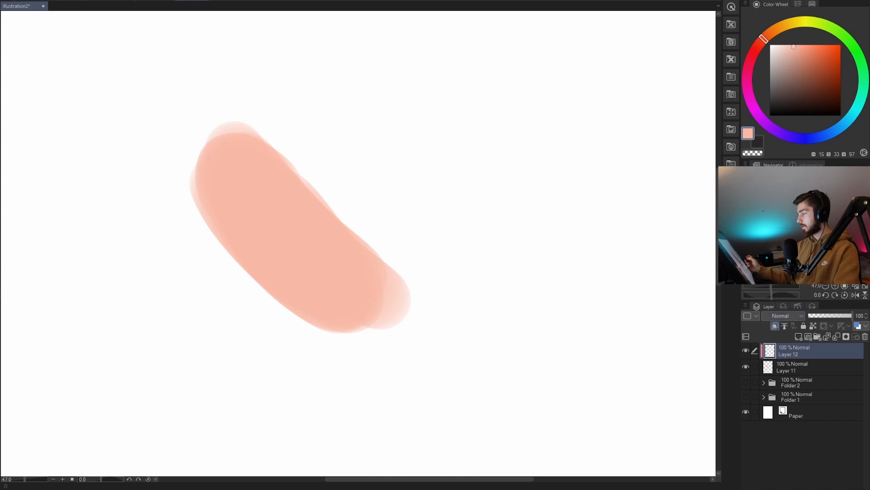
Paint a muted reddish-brown shadow (hue 11, saturation 37, value 67) along the shape's lower-left side and trim both ends of the form.
left_click(781, 76)
left_click(277, 225, "alt")
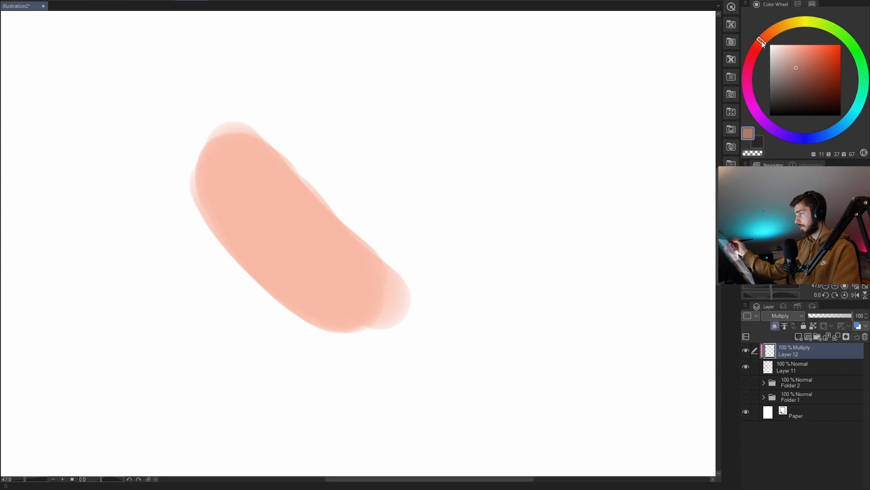
left_click_drag(218, 202, 383, 348)
key("ctrl+z")
mouse_move(197, 169)
left_mouse_down()
mouse_move(401, 357)
mouse_move(355, 336)
left_mouse_up()
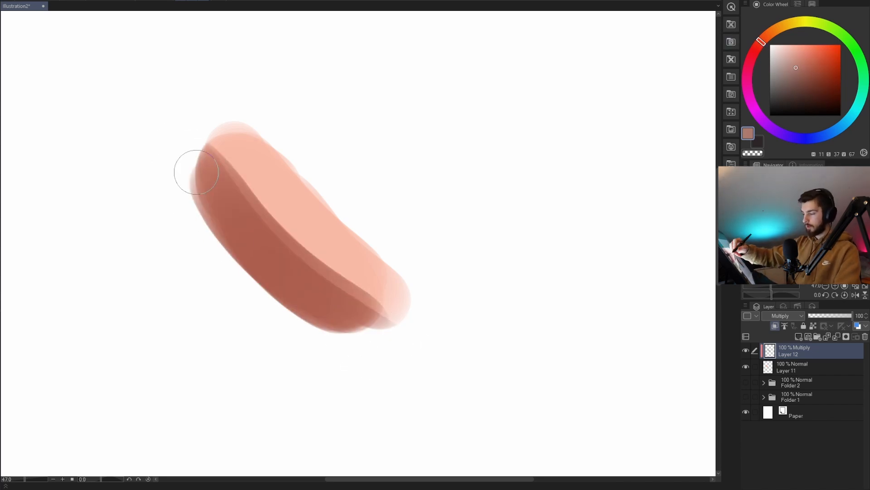
left_click_drag(192, 171, 333, 324)
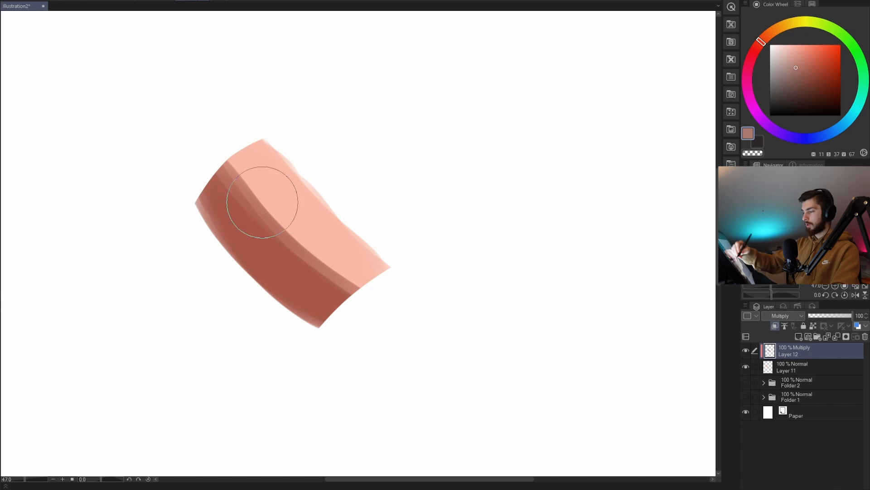
Blend the hard edge between the shadow and the lit side into a smooth gradient, adjusting the brush size.
key("bracketleft")
key("bracketleft")
key("bracketleft")
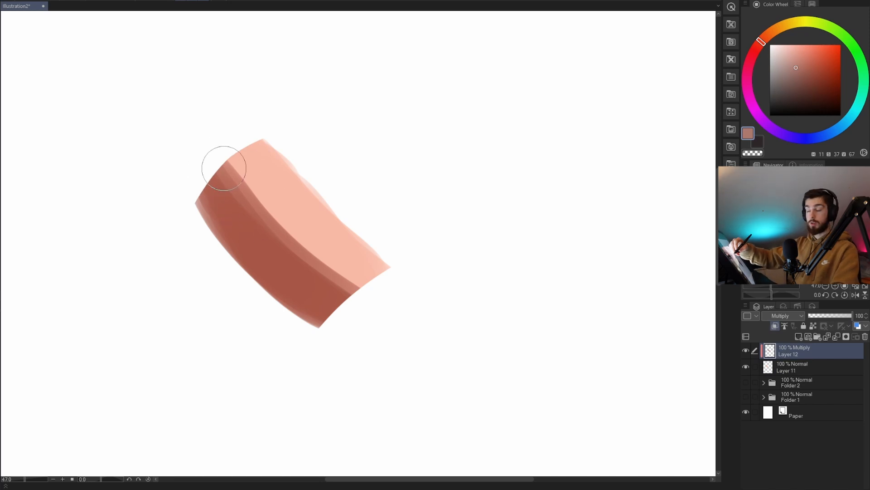
left_click_drag(218, 155, 348, 286)
left_click_drag(293, 233, 341, 285)
key("bracketright")
mouse_move(222, 141)
left_mouse_down()
mouse_move(222, 163)
mouse_move(327, 284)
mouse_move(371, 313)
left_mouse_up()
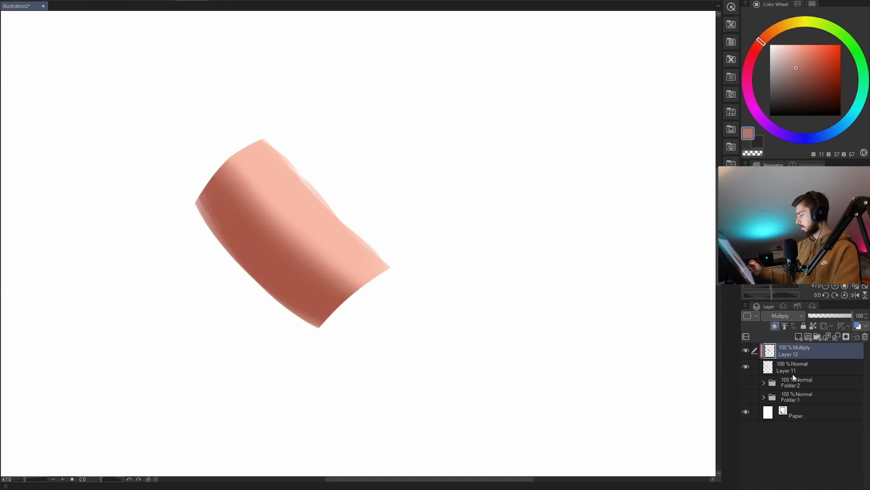
Clean up the outer edges of the base shape on Layer 11 and reselect the Multiply layer.
left_click(789, 369)
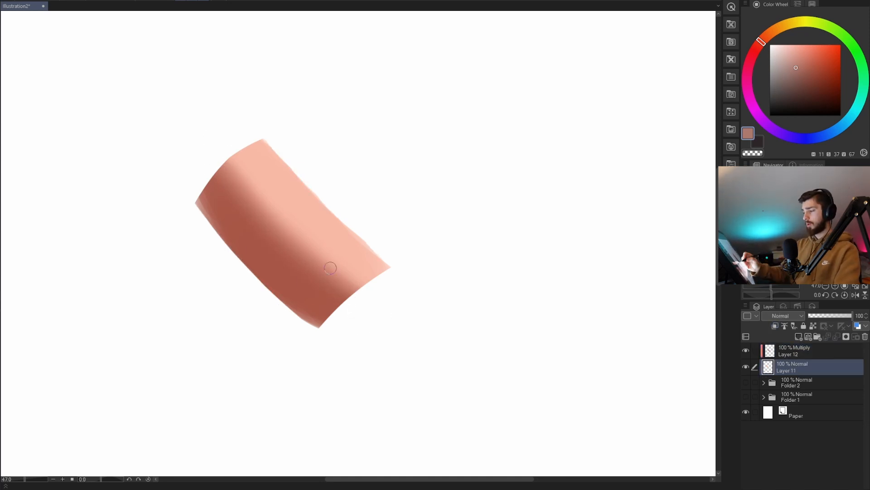
left_click(790, 351)
left_click_drag(404, 327, 427, 326)
left_click_drag(489, 369, 466, 373)
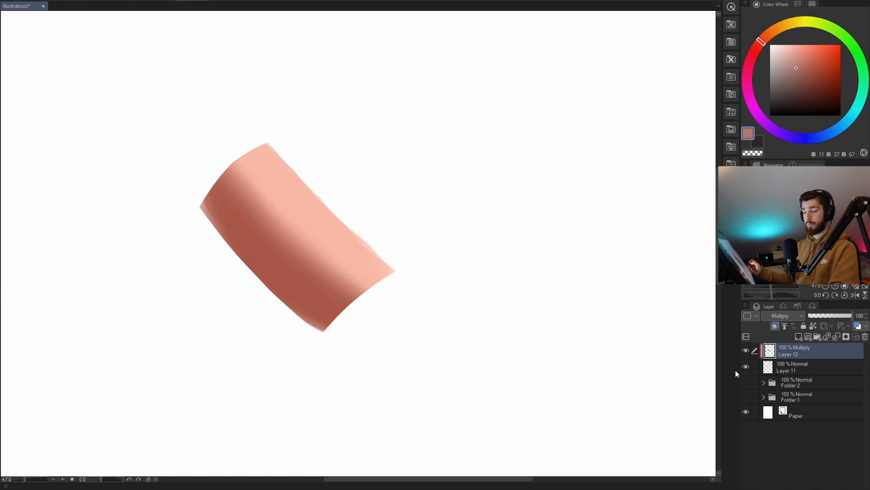
Add a second clipped layer above the shading and set its blend mode to Multiply.
key("ctrl+shift+n")
left_click(781, 316)
left_click(779, 298)
Paint a soft, darker core shadow along the middle of the form in brown (hue 10, saturation 33, value 66).
left_click(781, 78)
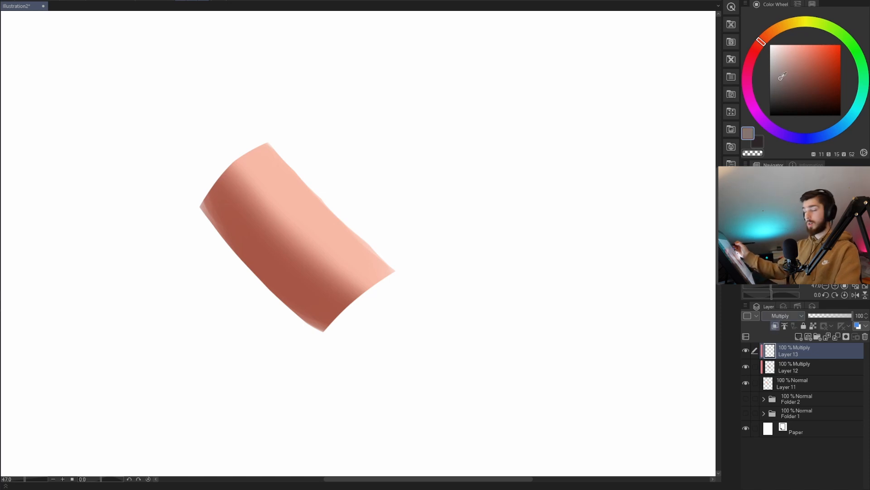
left_click_drag(287, 274, 316, 199)
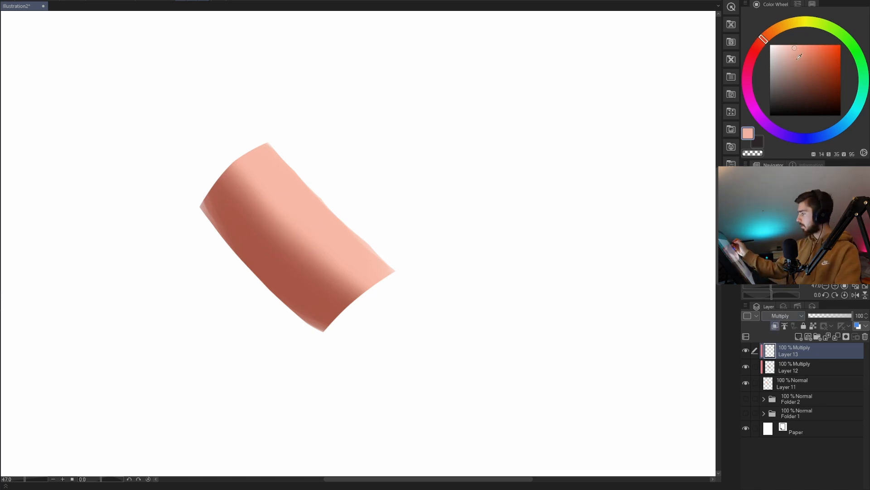
left_click_drag(241, 183, 362, 320)
key("ctrl+z")
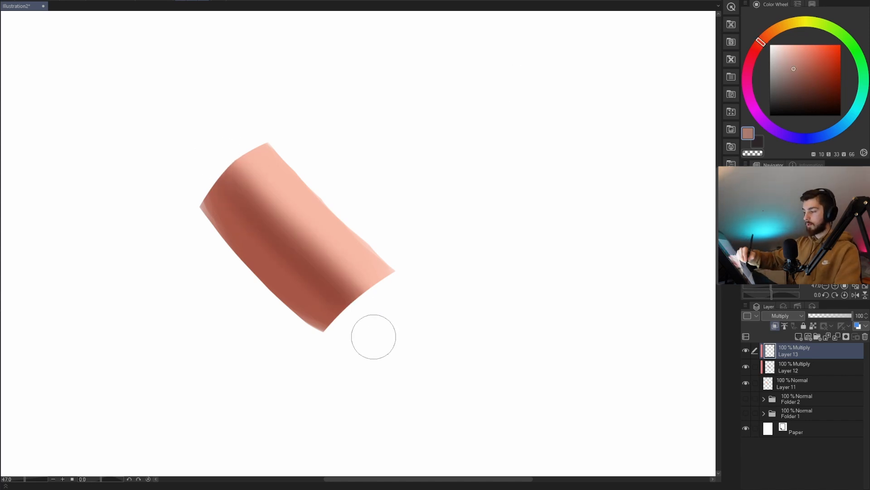
left_click_drag(237, 172, 348, 306)
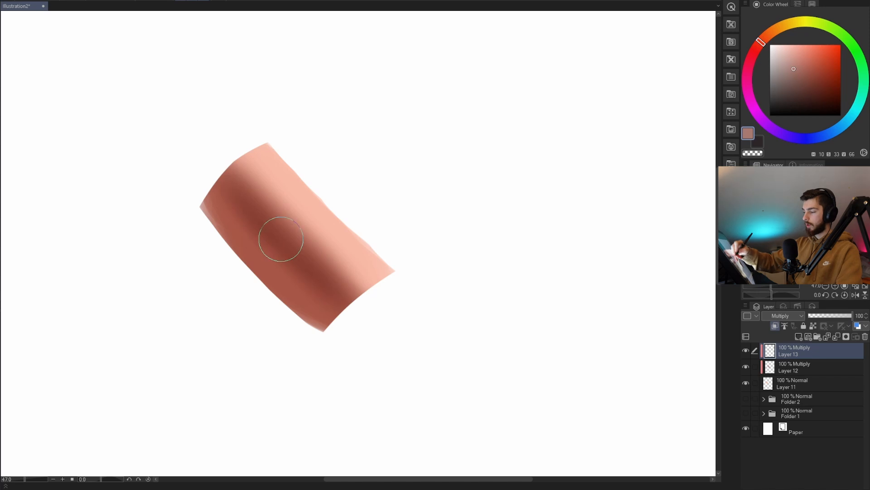
Add a Normal layer on top of the shading layers and clip it to the form.
left_click(301, 195, "alt")
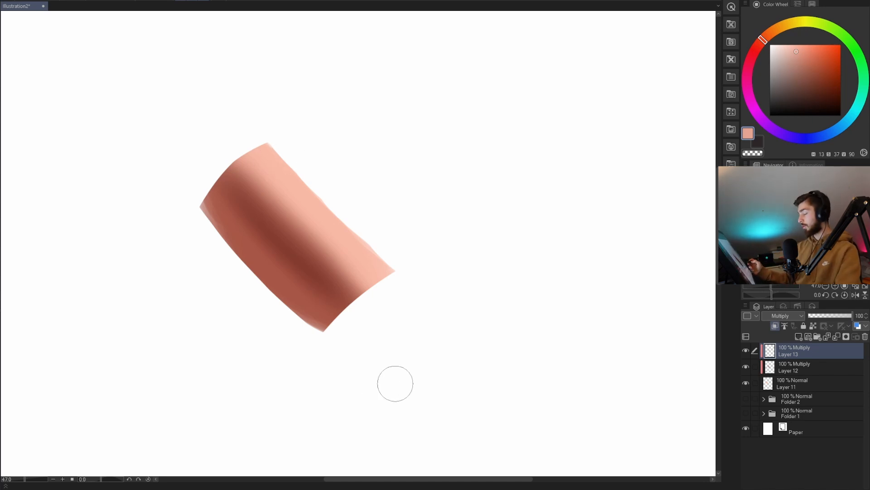
key("ctrl+shift+n")
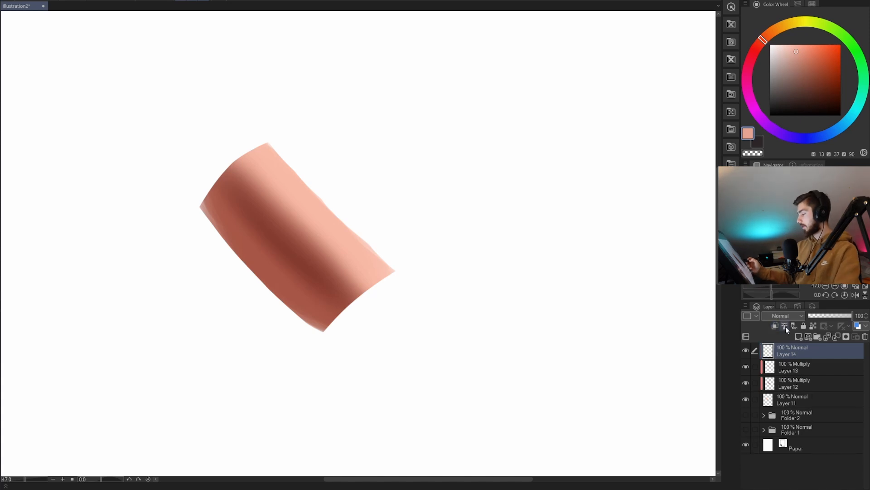
left_click(774, 325)
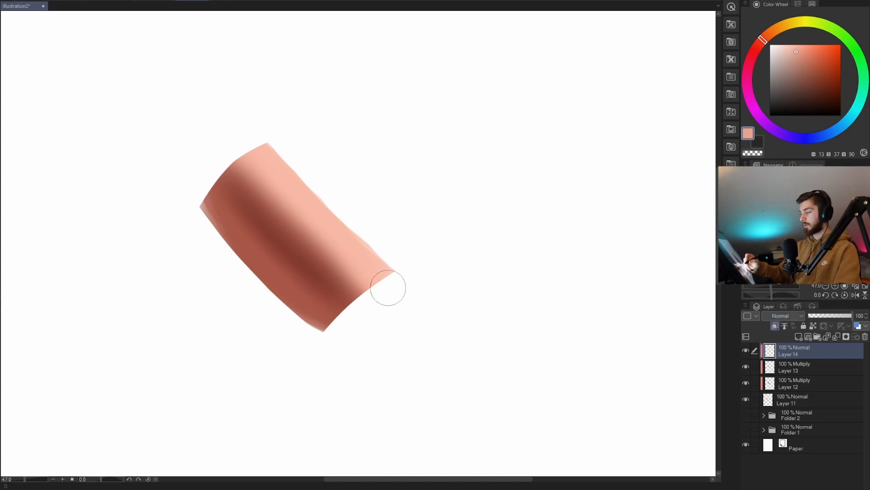
Paint a soft highlight along the form's upper-right side in pale peach (hue 18, saturation 25, value 100).
left_click(308, 196, "alt")
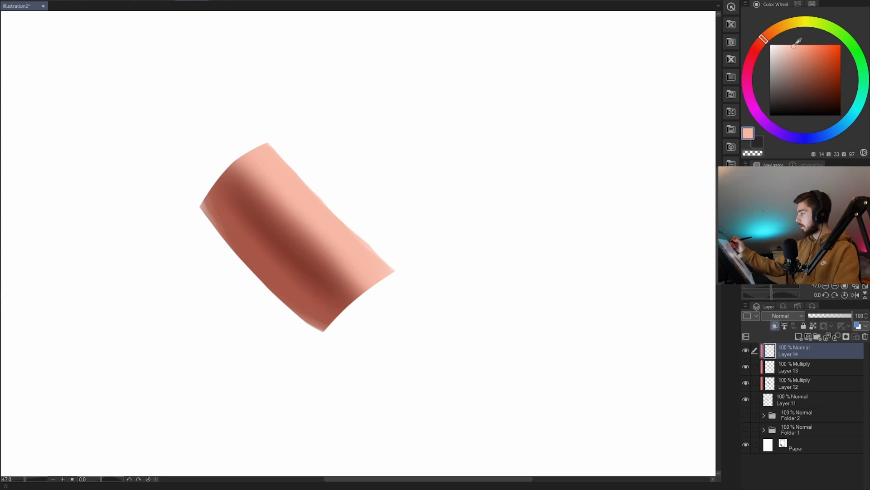
left_click_drag(764, 38, 766, 36)
mouse_move(261, 156)
left_mouse_down()
mouse_move(366, 267)
mouse_move(261, 143)
mouse_move(387, 277)
mouse_move(254, 134)
mouse_move(402, 275)
left_mouse_up()
left_click_drag(327, 169, 335, 155)
mouse_move(368, 192)
left_mouse_down()
mouse_move(358, 204)
mouse_move(366, 195)
left_mouse_up()
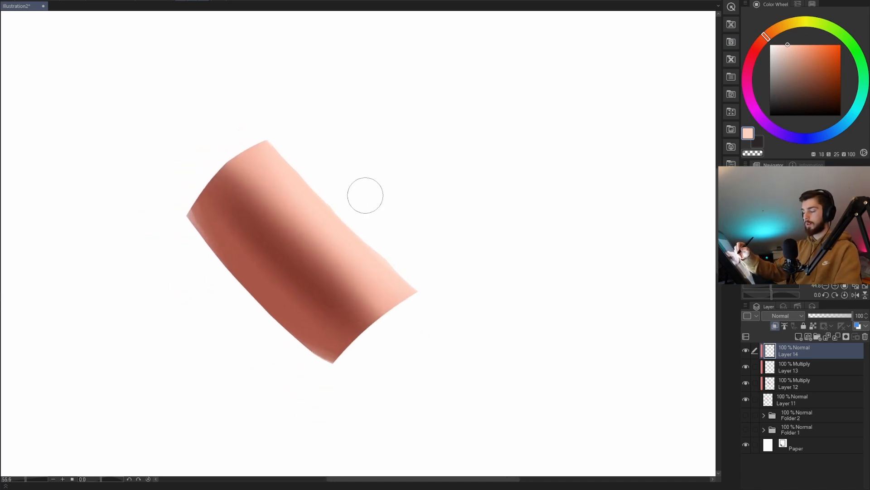
left_click_drag(386, 224, 414, 222)
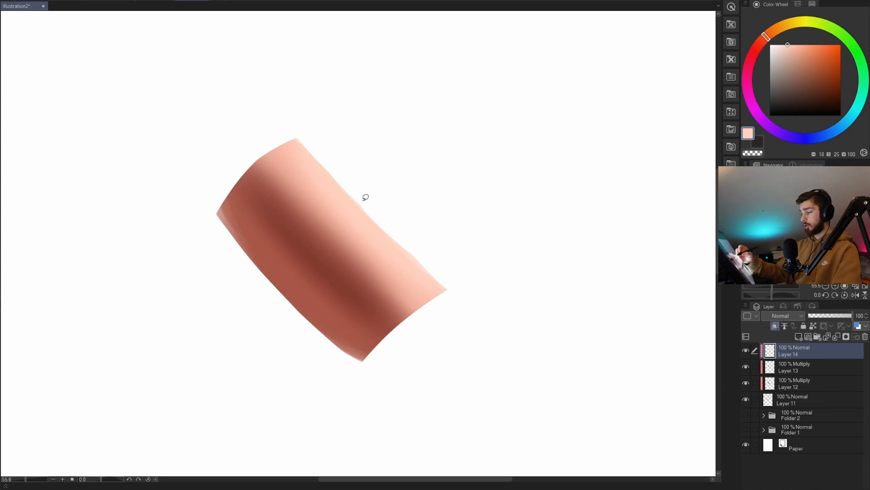
Try a hard-edged pale peach highlight inside a freehand selection over the upper-right side, and undo it.
mouse_move(270, 133)
left_mouse_down()
mouse_move(327, 211)
mouse_move(397, 180)
mouse_move(309, 115)
left_mouse_up()
key("b")
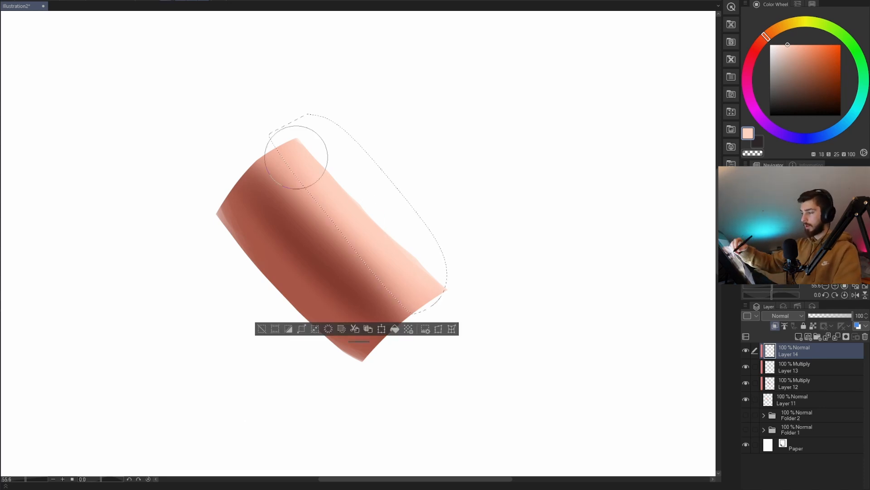
key("ctrl+d")
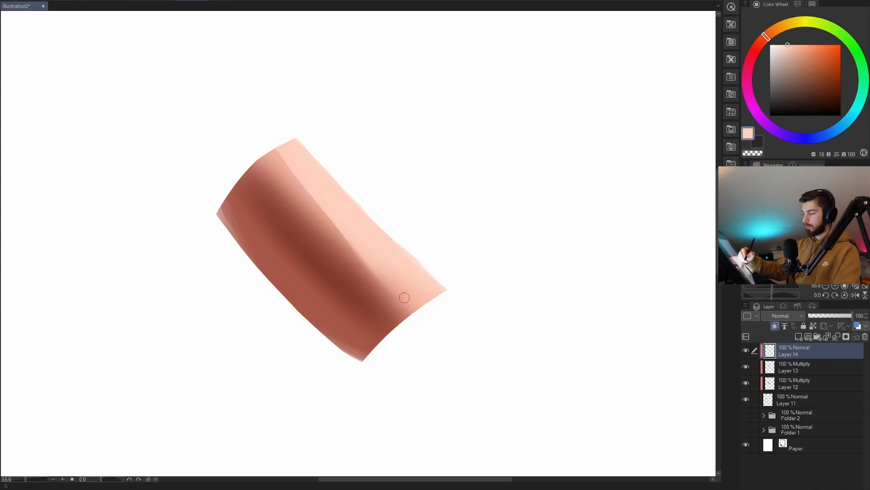
key("ctrl+z")
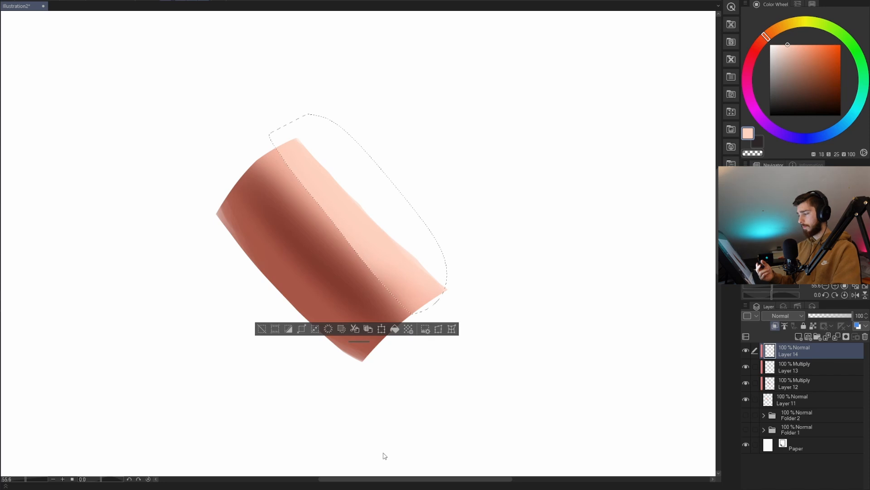
key("ctrl+d")
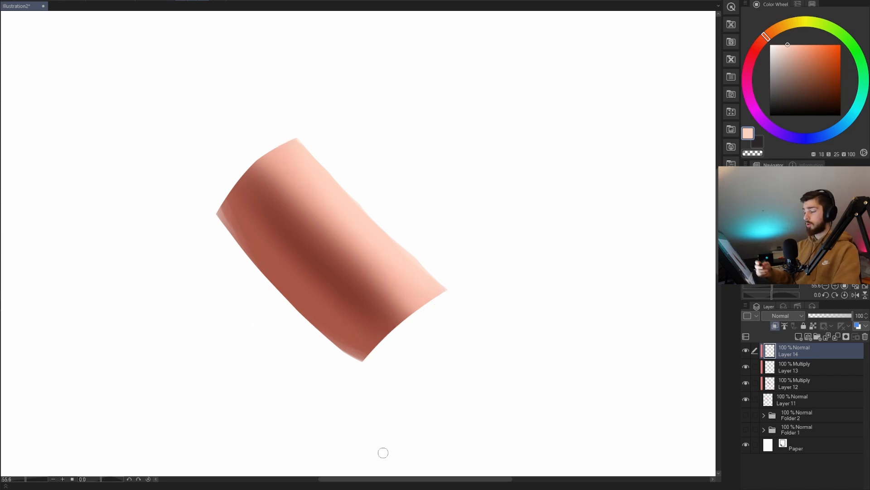
Try a hard-edged cast shadow across the form in the sampled dark red-brown, blend it into the core shadow, and undo it.
left_click(340, 270, "alt")
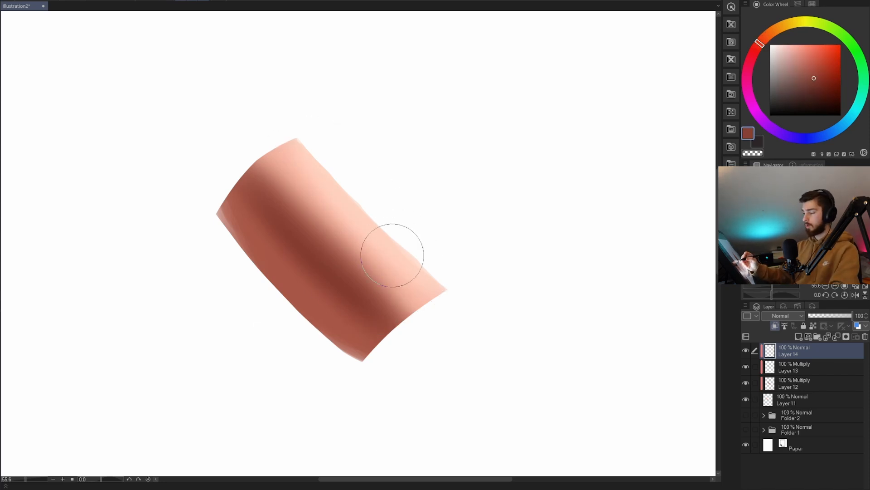
mouse_move(294, 261)
left_mouse_down()
mouse_move(367, 313)
mouse_move(403, 196)
mouse_move(346, 274)
mouse_move(335, 282)
mouse_move(320, 262)
left_mouse_up()
key("b")
key("ctrl+d")
key("j")
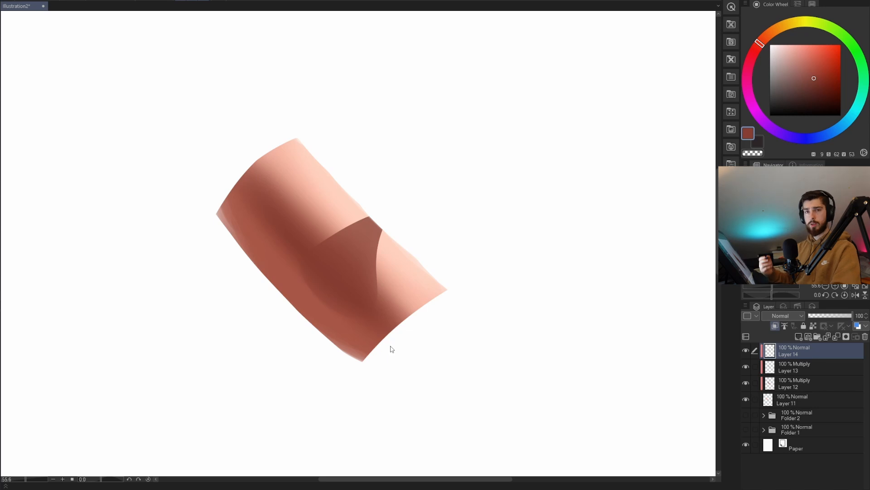
key("ctrl+z")
key("ctrl+z")
key("ctrl+z")
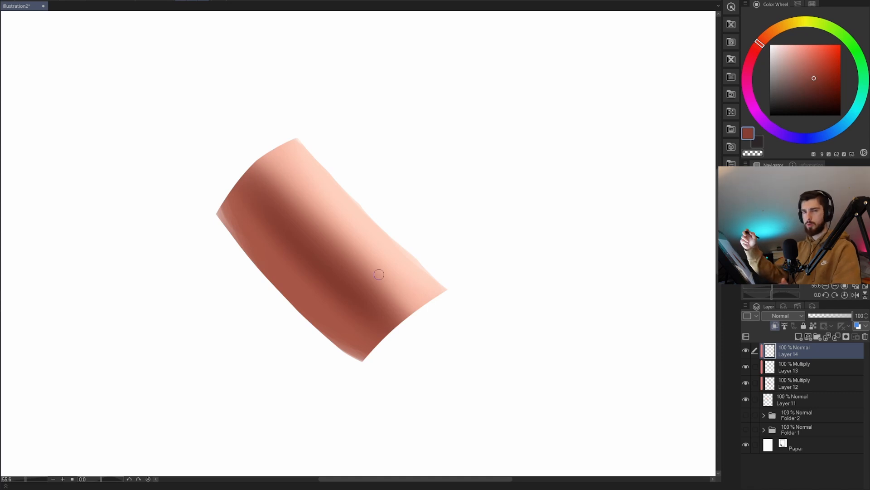
Add a new layer on top and sketch a dark brown light-direction arrow pointing at the form from the upper right.
key("ctrl+shift+n")
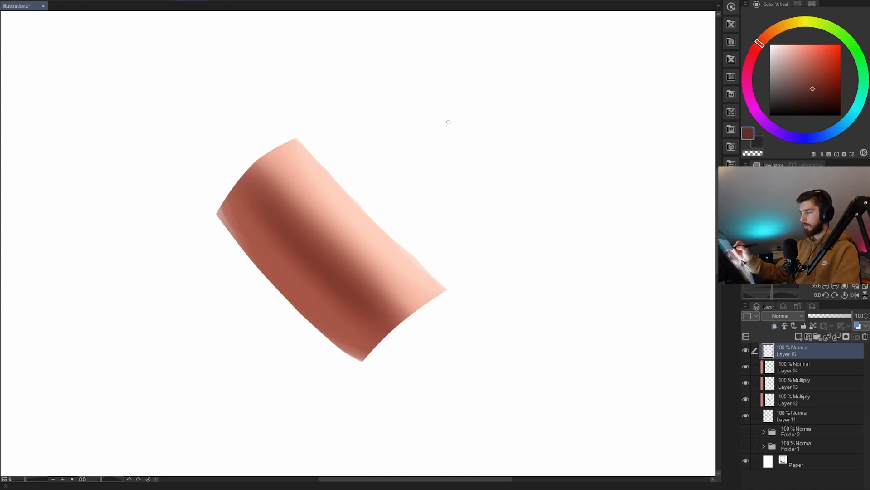
left_click_drag(494, 89, 432, 145)
left_click_drag(469, 88, 462, 136)
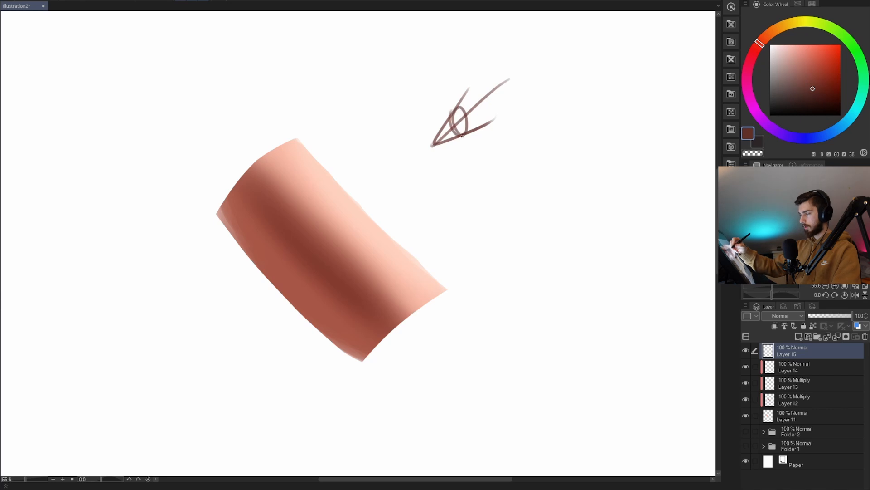
Try outlining areas of the form, starting with the lit upper-right side, and undo each outline.
mouse_move(320, 142)
left_mouse_down()
mouse_move(346, 252)
mouse_move(445, 276)
mouse_move(286, 119)
left_mouse_up()
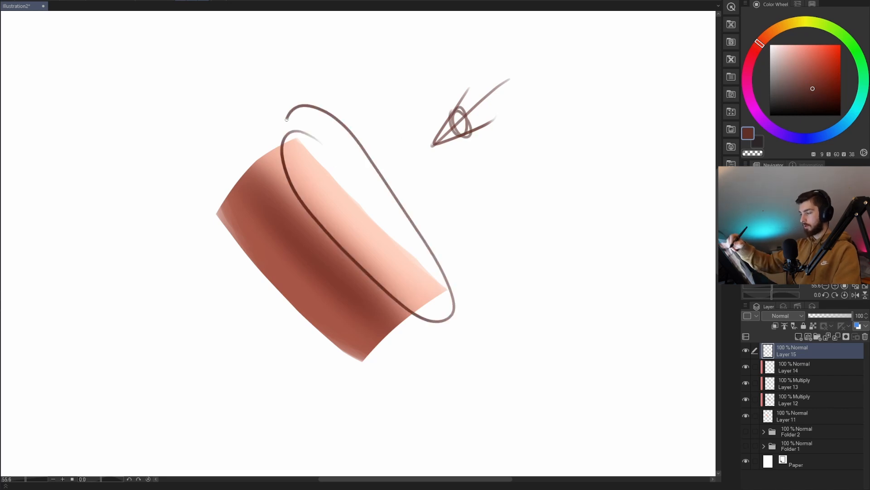
key("ctrl+z")
mouse_move(255, 149)
left_mouse_down()
mouse_move(274, 205)
mouse_move(216, 209)
mouse_move(272, 180)
left_mouse_up()
key("ctrl+z")
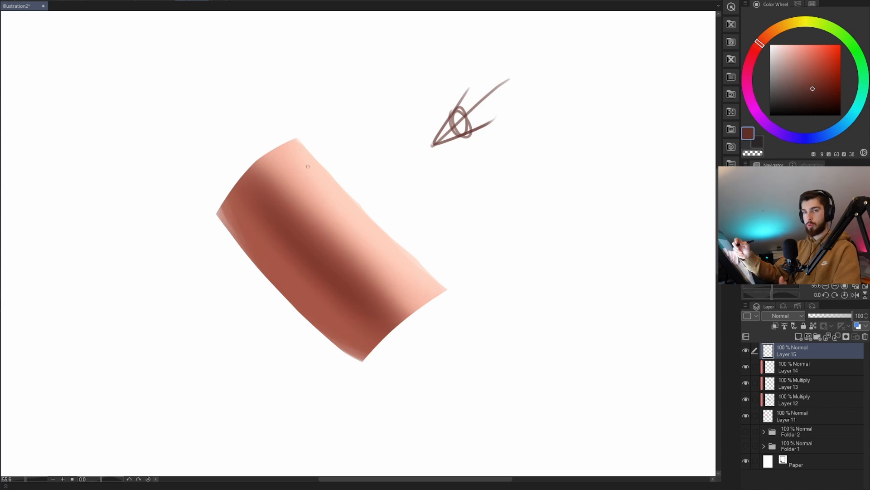
Try one more guide stroke around the form's upper end, and undo it together with the light-direction arrow.
left_click_drag(322, 123, 211, 232)
key("ctrl+z")
key("ctrl+z")
key("ctrl+z")
key("ctrl+z")
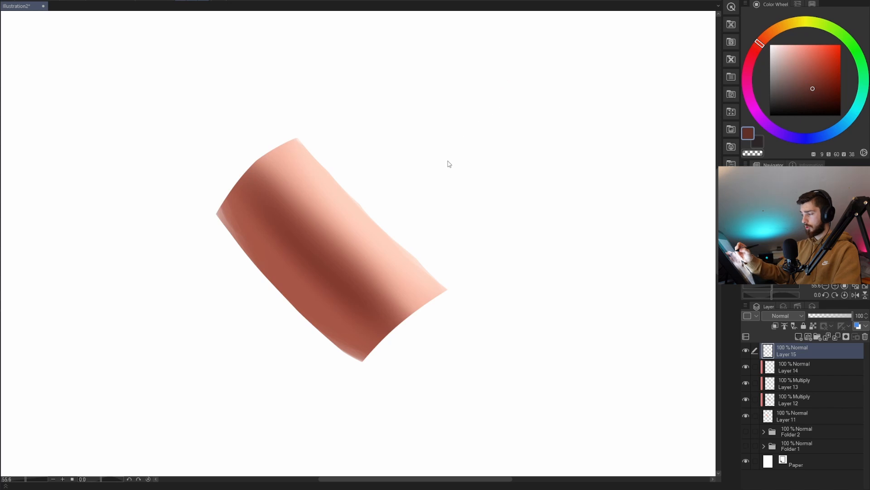
Sketch a round blocking object beside the form with its shadow outline and light guide lines, and clear the sketch.
mouse_move(399, 159)
left_mouse_down()
mouse_move(430, 175)
mouse_move(417, 156)
mouse_move(438, 184)
left_mouse_up()
mouse_move(341, 210)
left_mouse_down()
mouse_move(298, 245)
mouse_move(300, 223)
mouse_move(350, 213)
mouse_move(357, 241)
left_mouse_up()
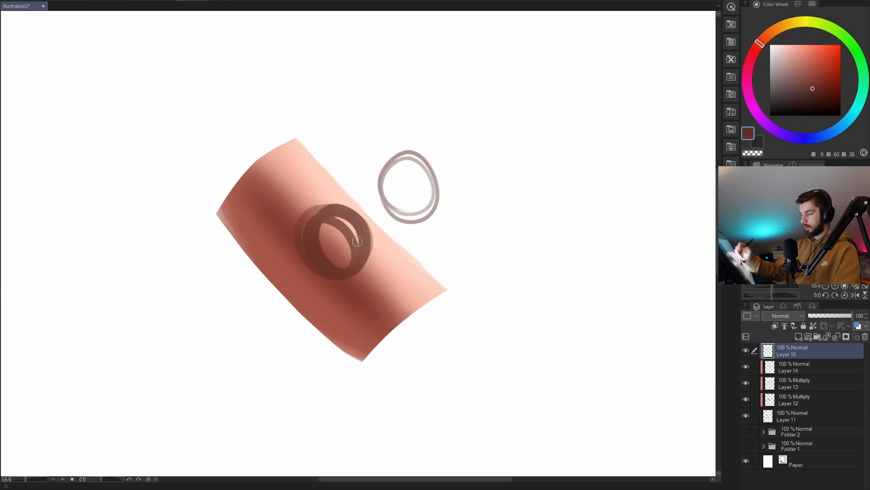
left_click_drag(299, 211, 435, 141)
key("ctrl+z")
left_click_drag(555, 114, 568, 108)
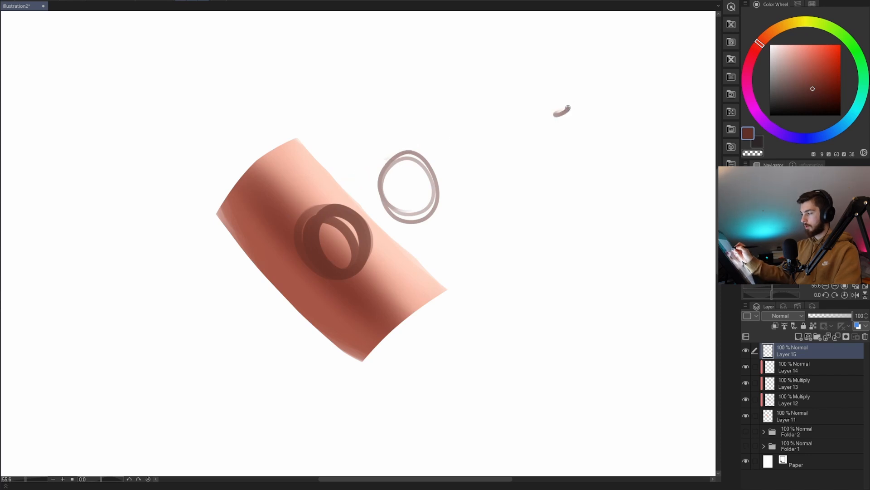
left_click_drag(307, 205, 430, 144)
left_click_drag(466, 173, 363, 268)
key("Delete")
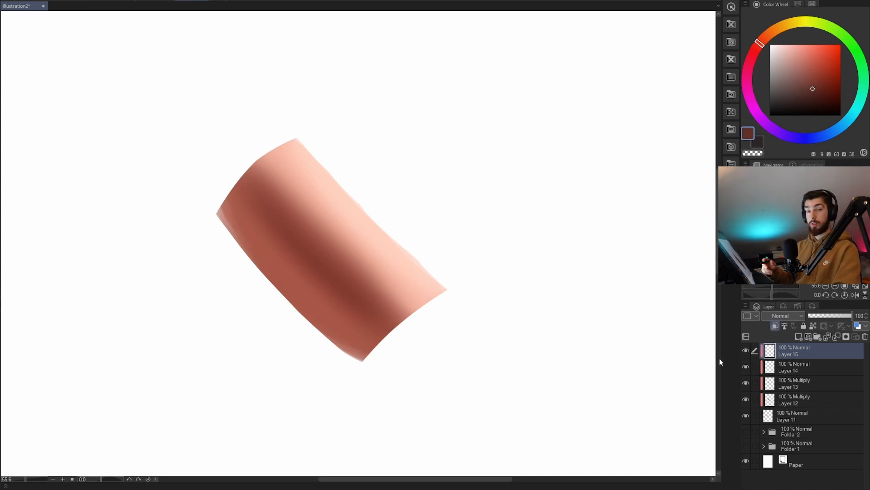
Try a muted pink reflected light (H 2, S 38, V 73) along the form's lower-left edge, and undo it.
left_click(295, 286, "alt")
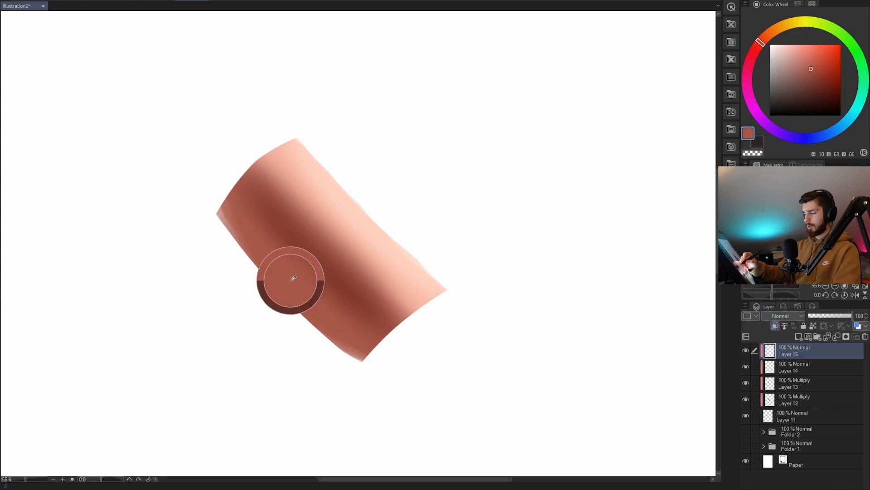
left_click(325, 287, "alt")
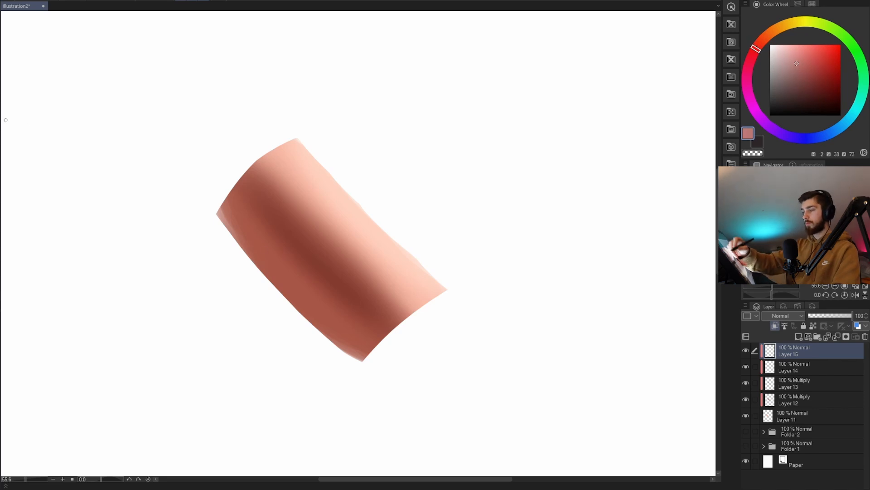
left_click_drag(217, 210, 377, 355)
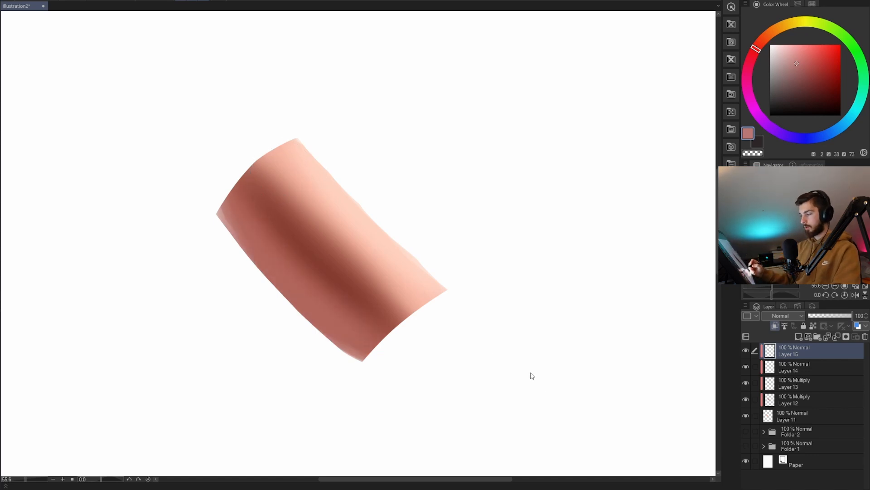
key("ctrl+z")
Paint a red ball beside the form's lower-left edge on a new layer, try a purple light arrow striking it, and undo the arrow.
mouse_move(182, 301)
left_mouse_down()
mouse_move(174, 310)
mouse_move(195, 320)
mouse_move(199, 305)
mouse_move(208, 314)
left_mouse_up()
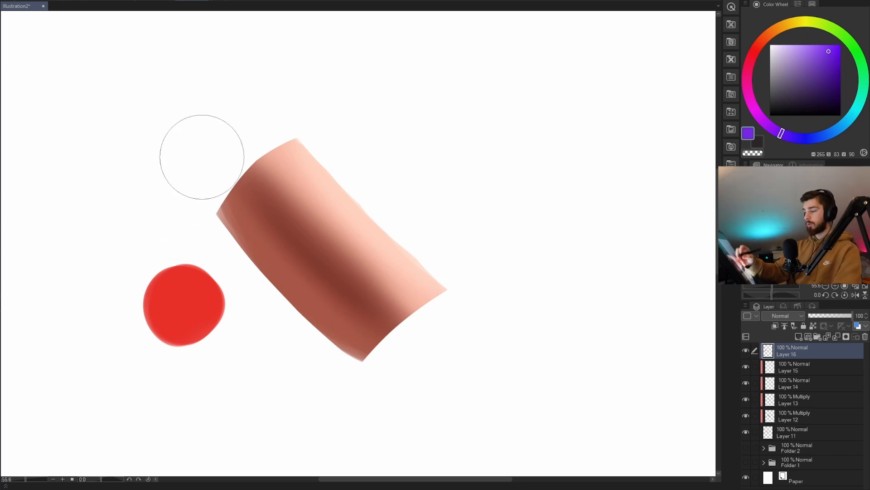
left_click_drag(248, 71, 203, 272)
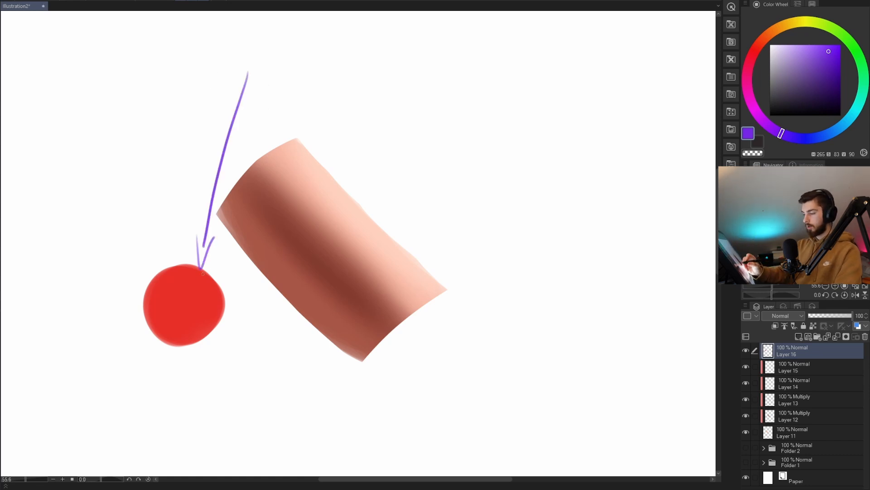
key("ctrl+z")
key("ctrl+z")
key("ctrl+z")
key("ctrl+z")
key("ctrl+z")
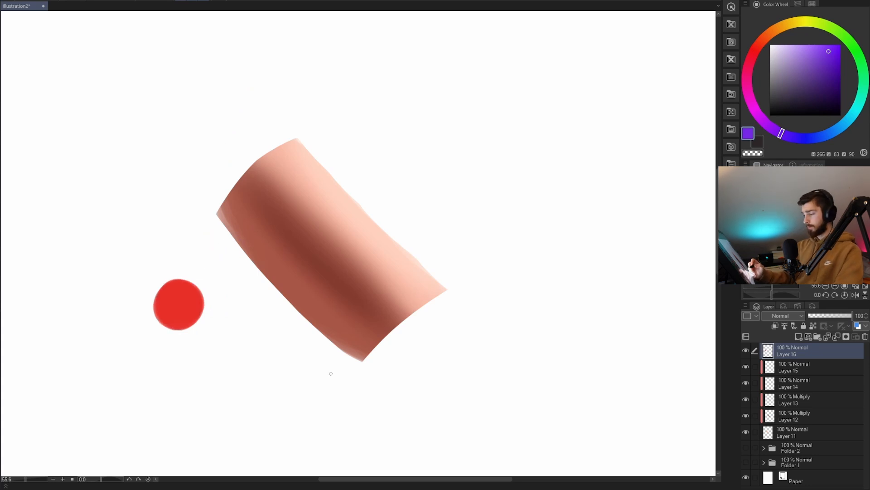
Try saturated red bounce light from the ball along the form's lower-left edge on Layer 15, and undo it.
left_click(773, 367)
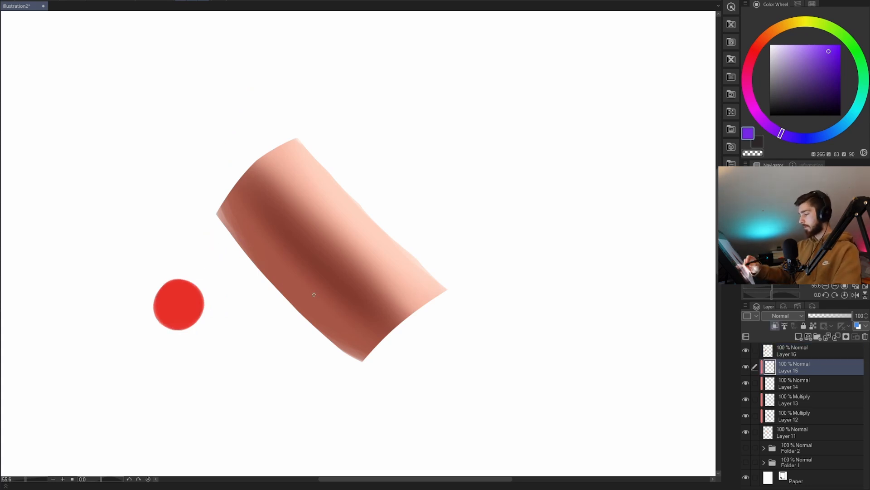
left_click(276, 279, "alt")
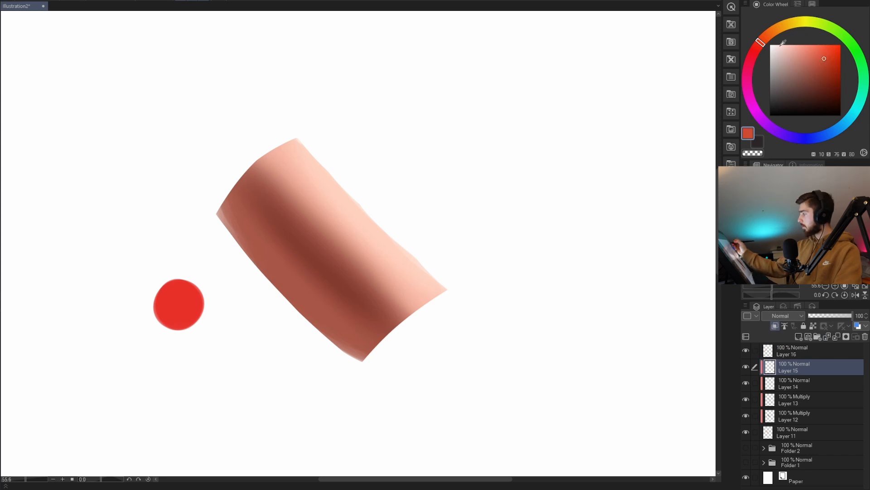
left_click(758, 47)
mouse_move(223, 214)
left_mouse_down()
mouse_move(315, 319)
mouse_move(274, 252)
mouse_move(228, 212)
mouse_move(312, 324)
left_mouse_up()
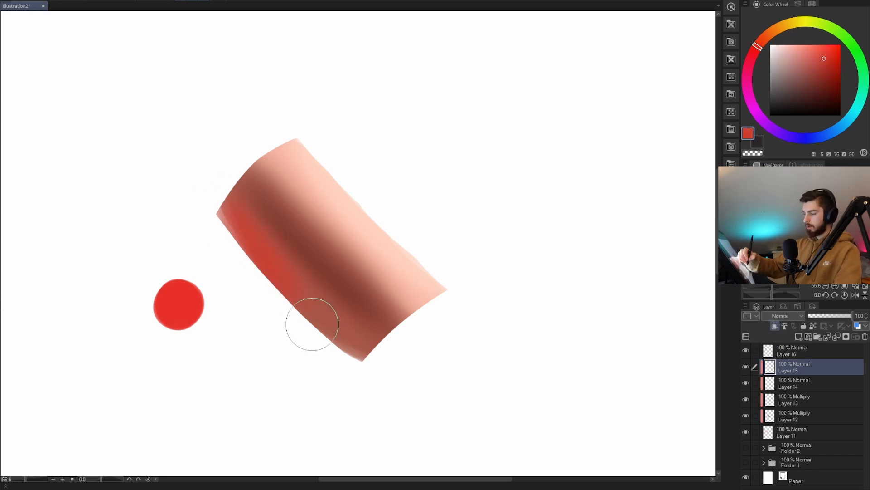
left_click(815, 52)
mouse_move(231, 236)
left_mouse_down()
mouse_move(290, 310)
mouse_move(277, 279)
mouse_move(305, 311)
left_mouse_up()
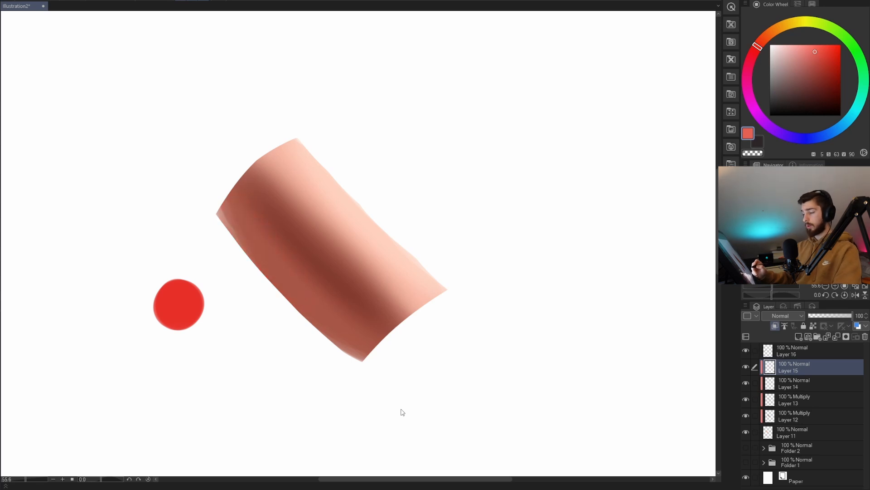
key("ctrl+z")
Brush soft reflected light along the form's lower-left edge on Layer 15 in a lighter, desaturated pink based on the shadow tone.
left_click(286, 282, "alt")
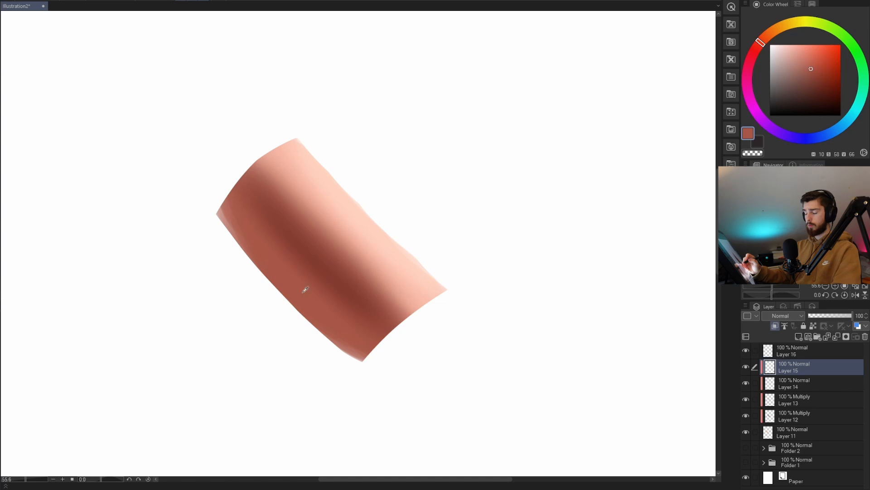
mouse_move(324, 248)
left_mouse_down()
mouse_move(315, 268)
mouse_move(292, 279)
left_mouse_up()
left_click(286, 281, "alt")
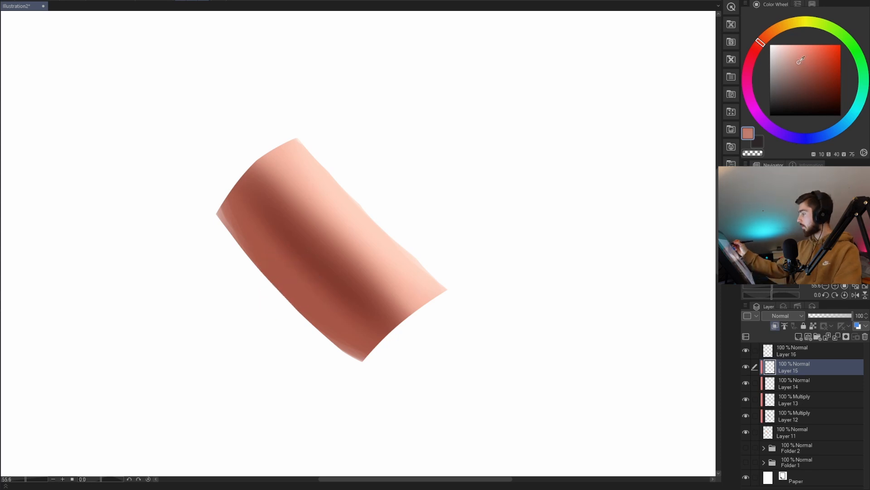
left_click_drag(757, 43, 751, 57)
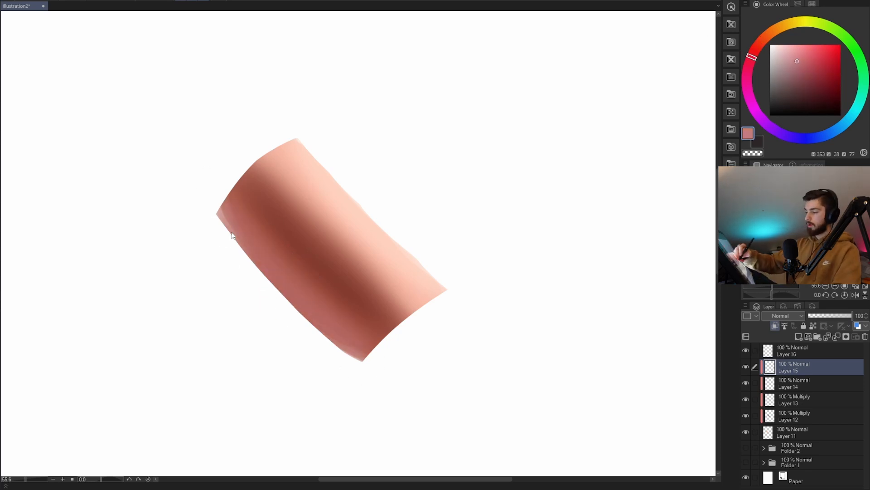
mouse_move(307, 321)
left_mouse_down()
mouse_move(263, 274)
mouse_move(354, 353)
mouse_move(208, 189)
mouse_move(319, 340)
mouse_move(251, 240)
mouse_move(220, 167)
mouse_move(227, 244)
mouse_move(262, 266)
mouse_move(370, 393)
left_mouse_up()
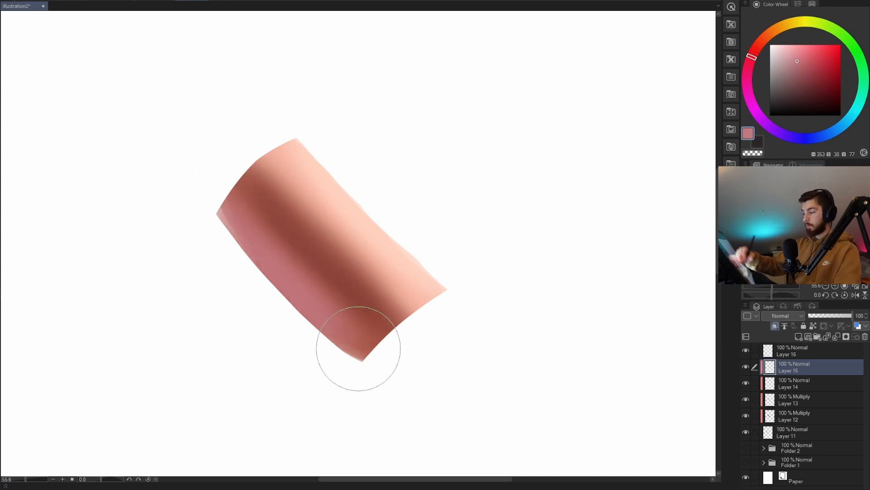
left_click_drag(367, 252, 454, 248)
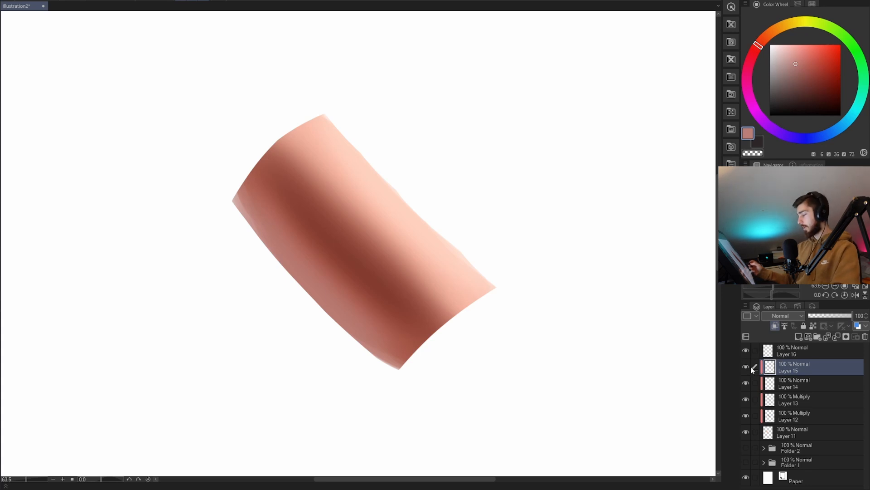
Add a clipped layer above Layer 15 and spray a narrow band of light peach speckles between the reflected light and core shadow.
key("ctrl+shift+n")
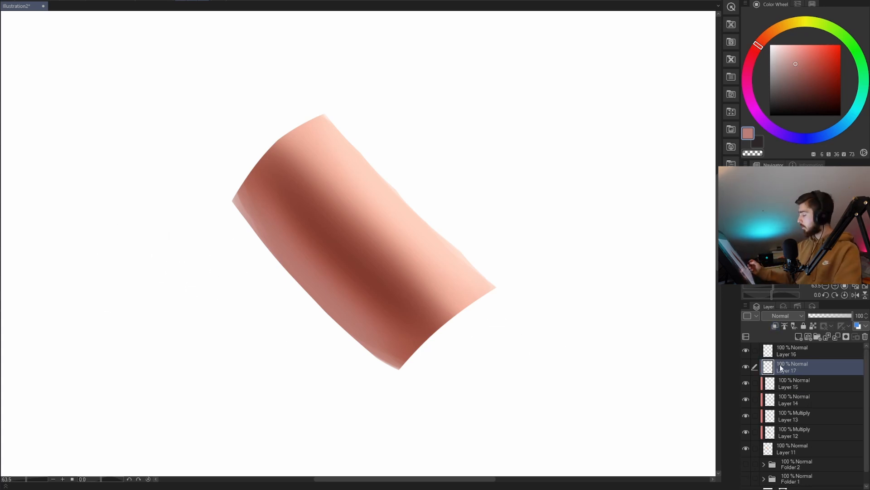
left_click(775, 326)
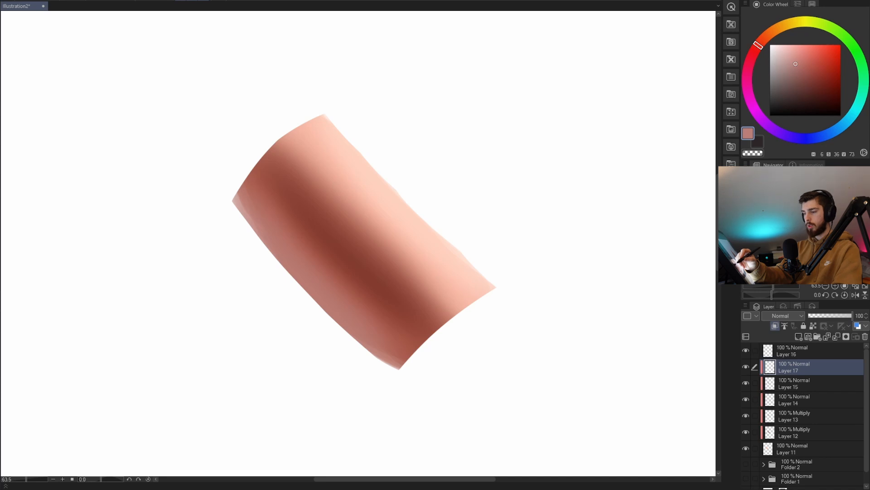
mouse_move(320, 255)
left_mouse_down()
mouse_move(453, 243)
mouse_move(423, 264)
mouse_move(397, 252)
mouse_move(338, 248)
left_mouse_up()
left_click(394, 153, "alt")
left_click(377, 160)
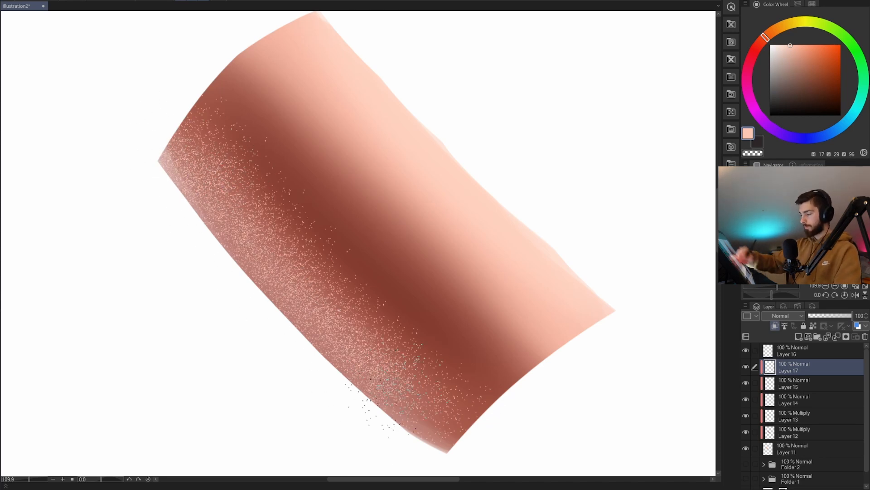
key("ctrl+z")
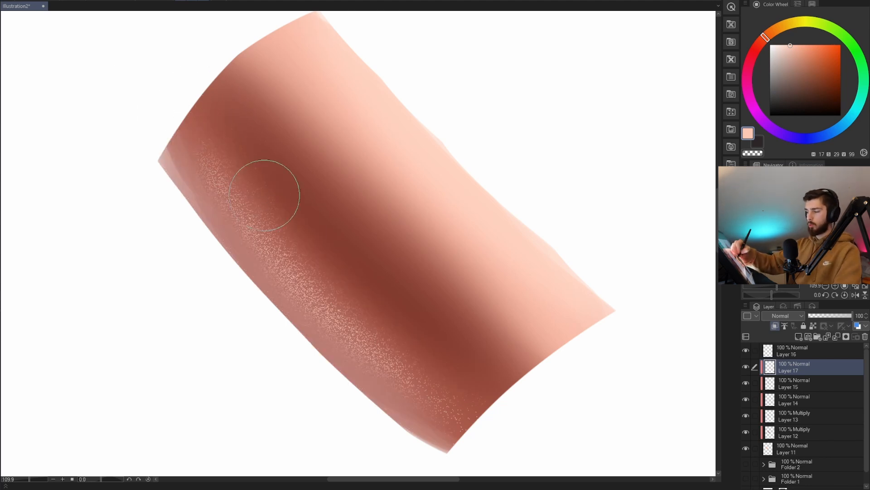
Spray fine speckles in a sampled reddish mid-tone (H 11, S 49, V 70) along the core shadow's lit edge, and soften them.
scroll(527, 335, "down", 2)
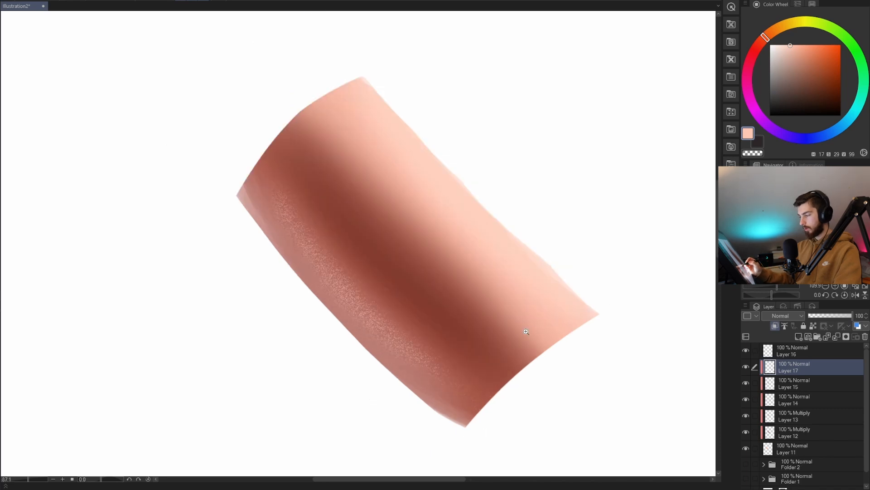
left_click_drag(476, 360, 447, 362)
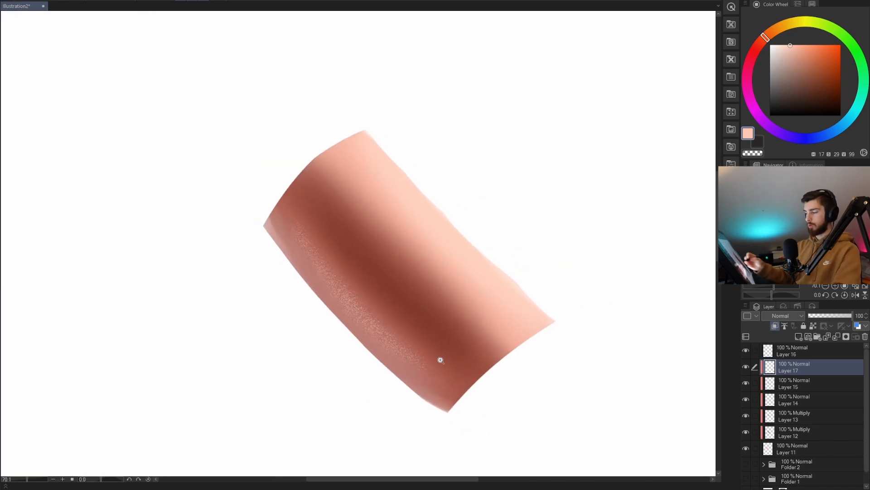
left_click(415, 265)
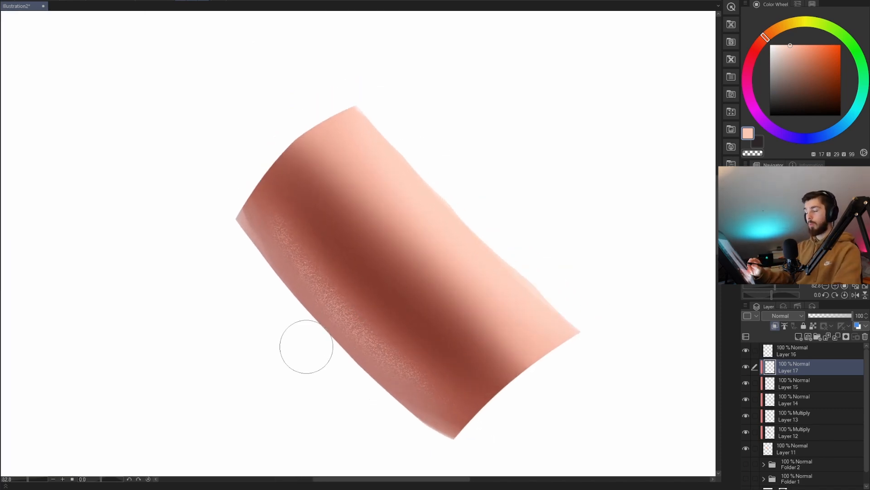
mouse_move(428, 320)
left_mouse_down()
mouse_move(411, 303)
mouse_move(412, 328)
left_mouse_up()
left_click_drag(410, 295, 375, 305)
left_click(313, 208, "alt")
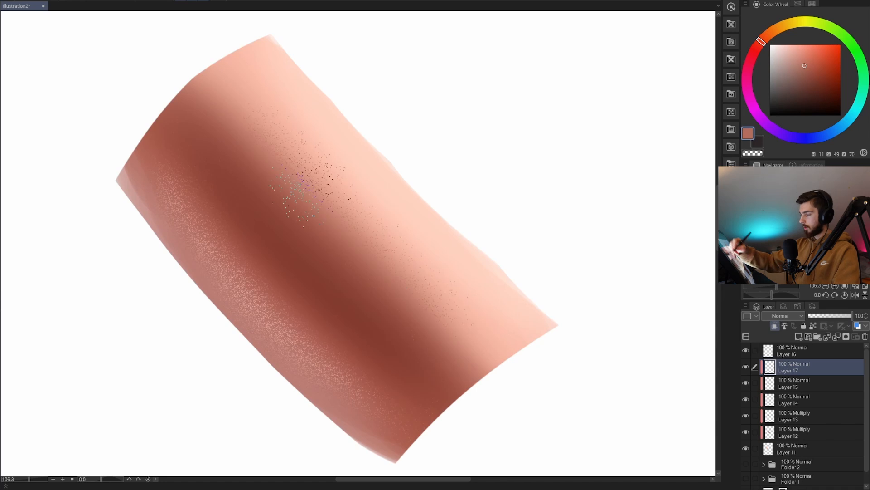
mouse_move(281, 109)
left_mouse_down()
mouse_move(261, 73)
mouse_move(273, 92)
mouse_move(247, 107)
left_mouse_up()
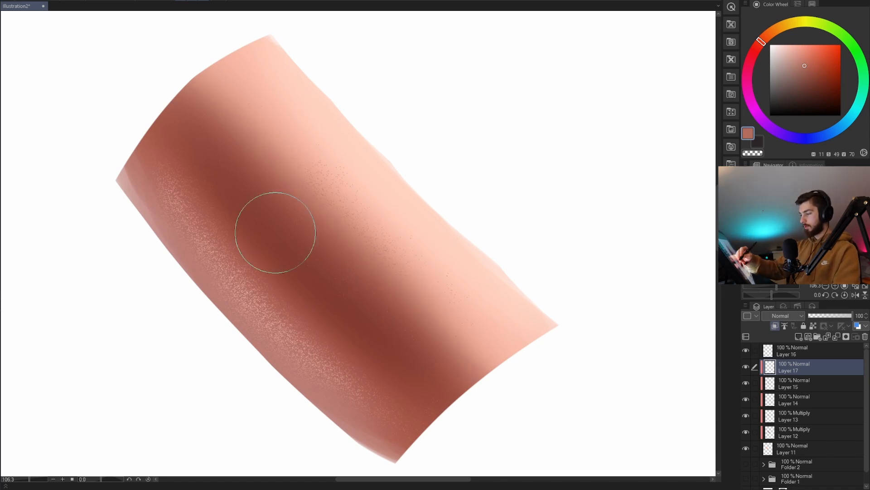
mouse_move(500, 252)
left_mouse_down()
mouse_move(479, 263)
mouse_move(491, 256)
left_mouse_up()
left_click_drag(451, 277, 425, 290)
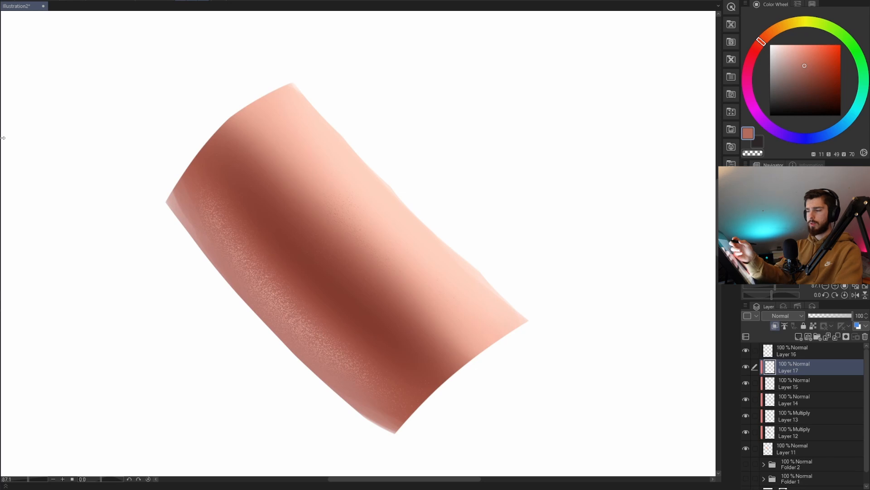
Try a halftone dot pattern along the transition between the core shadow and the lit side, and remove it.
mouse_move(276, 145)
left_mouse_down()
mouse_move(386, 263)
mouse_move(311, 136)
mouse_move(320, 157)
mouse_move(356, 188)
mouse_move(267, 197)
mouse_move(347, 286)
left_mouse_up()
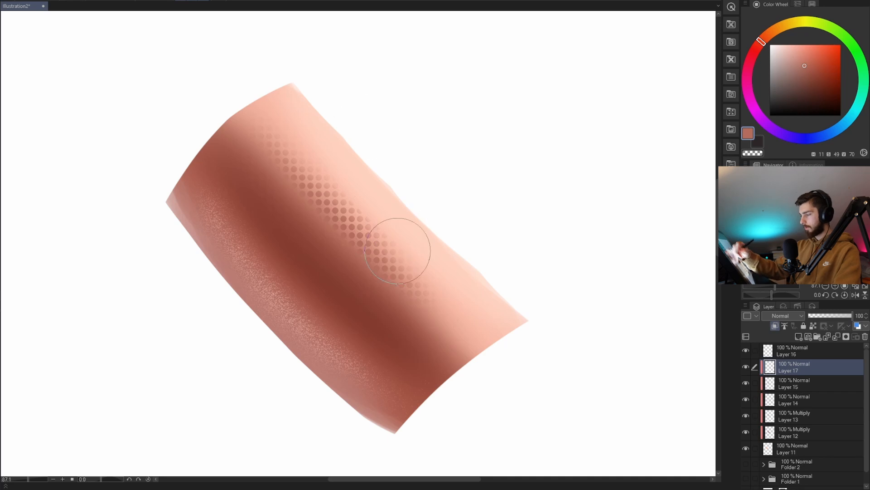
scroll(460, 197, "down", 5)
scroll(451, 179, "up", 4)
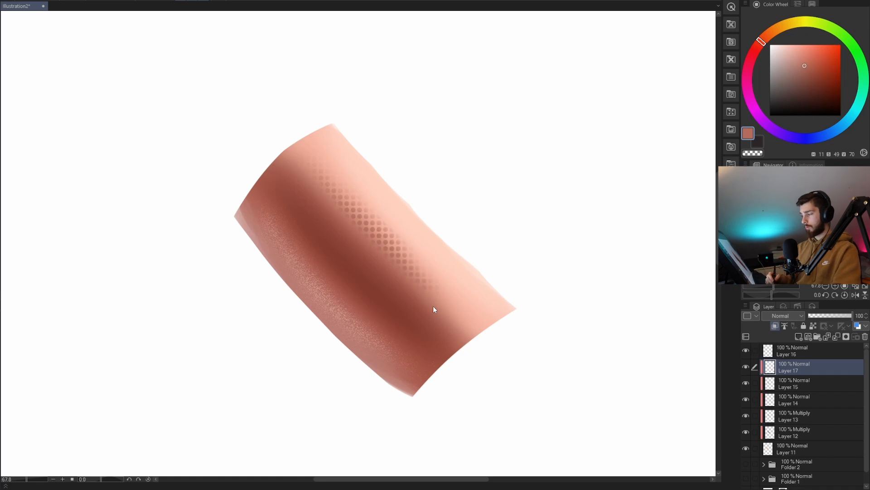
scroll(433, 309, "up", 2)
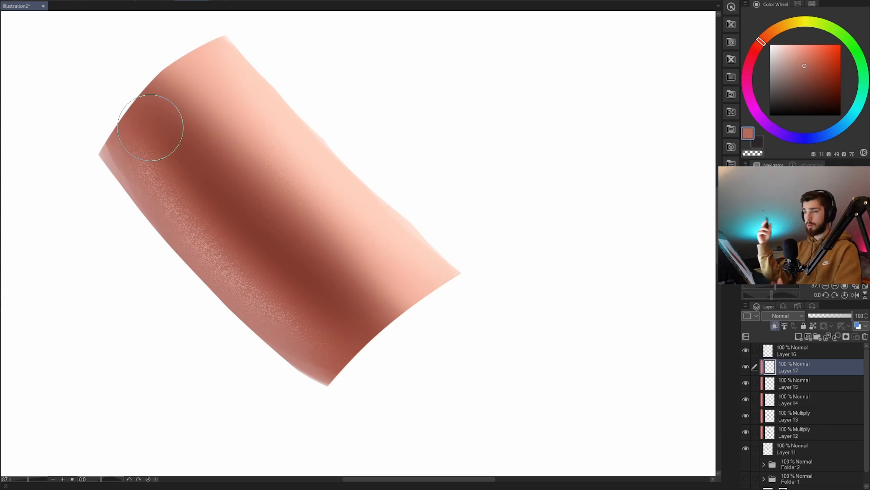
Try a stroke from the core shadow out past the form's lit upper edge, and undo it.
left_click_drag(395, 284, 405, 276)
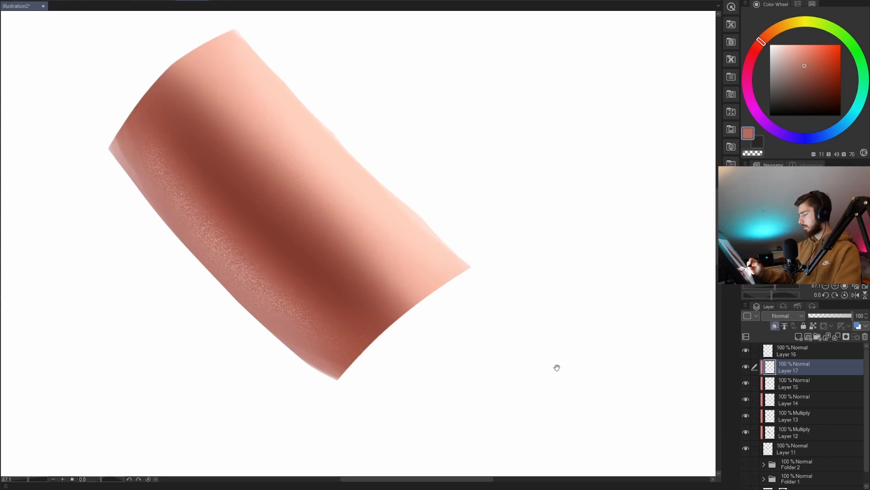
left_click_drag(556, 366, 540, 366)
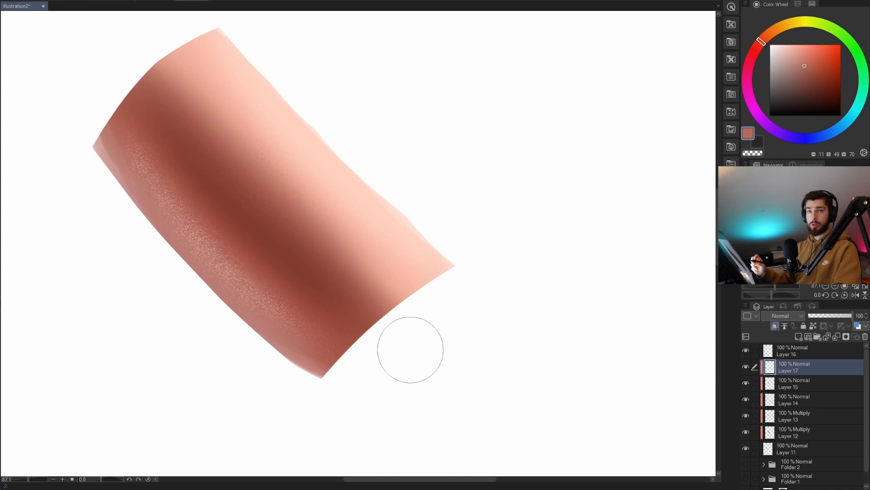
mouse_move(446, 291)
left_mouse_down()
mouse_move(456, 326)
mouse_move(452, 302)
left_mouse_up()
left_click_drag(458, 305, 452, 318)
left_click_drag(452, 317, 486, 316)
left_click_drag(227, 195, 355, 108)
key("ctrl+z")
Add an Overlay layer above Layer 17 and glaze the skin-toned form's upper end with a muted orange (H 32, S 22, V 71).
left_click(799, 336)
left_click(784, 316)
left_click(787, 293)
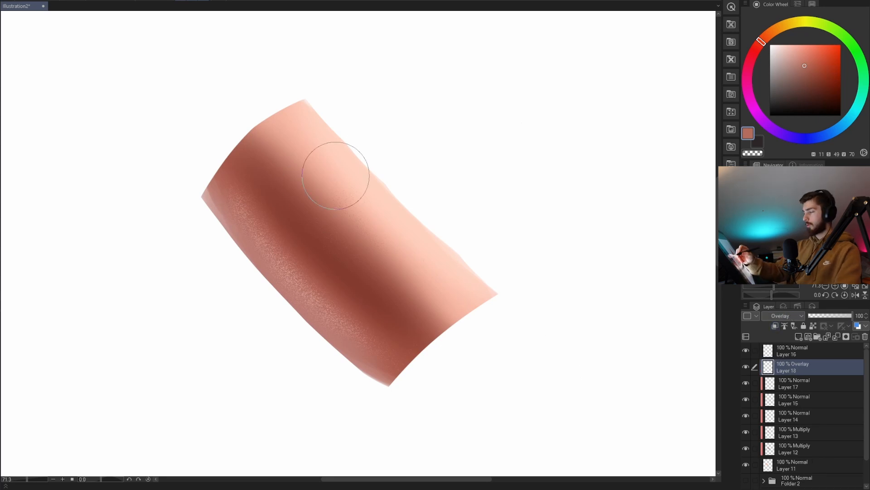
left_click(779, 28)
left_click(785, 66)
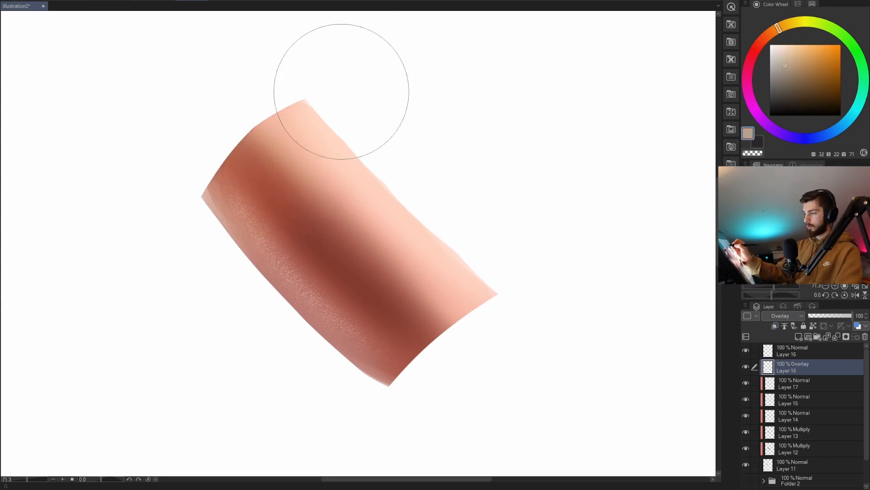
Glaze the skin-toned form's lower end with a pale pinkish mauve (H 308, S 13, V 77) on the Overlay layer.
left_click(805, 138)
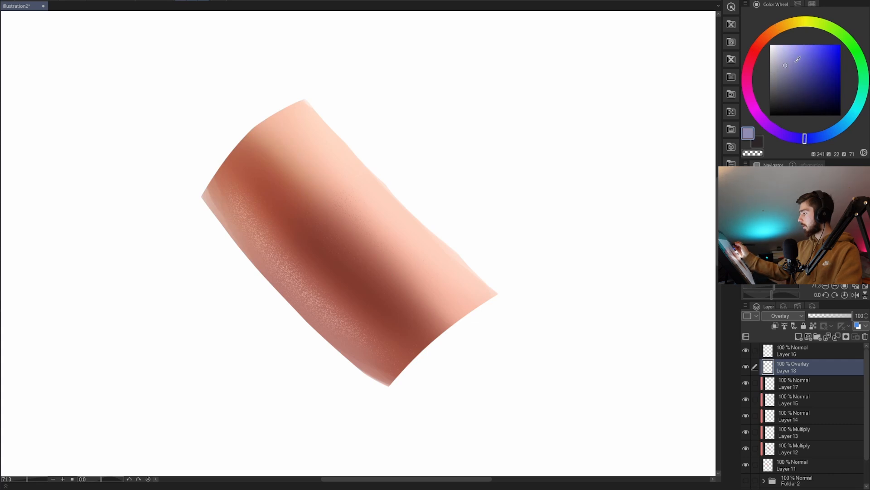
left_click(780, 61)
left_click(753, 110)
left_click(751, 103)
mouse_move(462, 246)
left_mouse_down()
mouse_move(511, 273)
mouse_move(403, 389)
left_mouse_up()
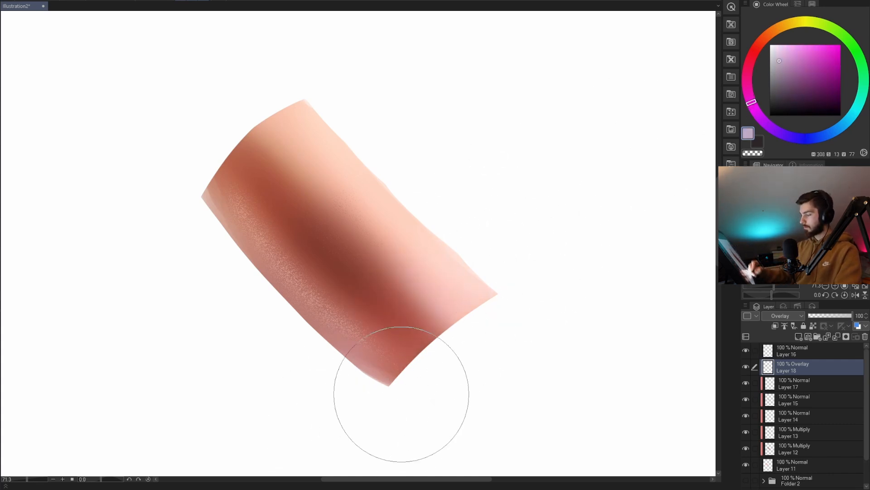
Glaze the core shadow's lit edge with a red-orange (H 10, S 62, V 74), and clip the Overlay layer directly above Layer 11.
left_click(334, 241, "alt")
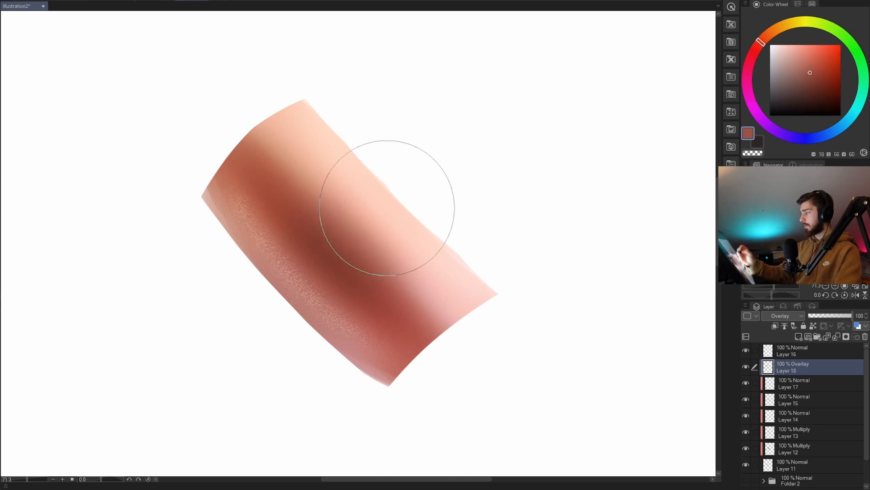
left_click(814, 63)
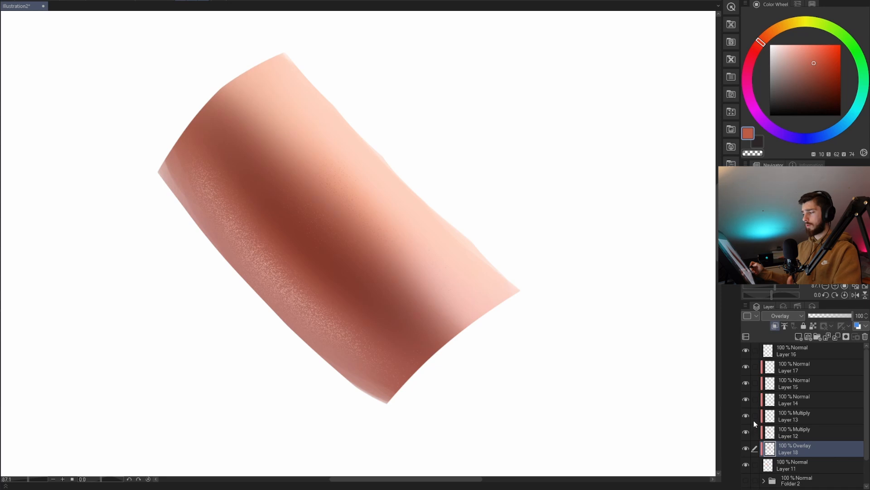
Compare the skin-toned form with and without the Overlay glow on Layer 18, and leave that layer hidden.
left_click(745, 449)
left_click(745, 449)
left_click(745, 449)
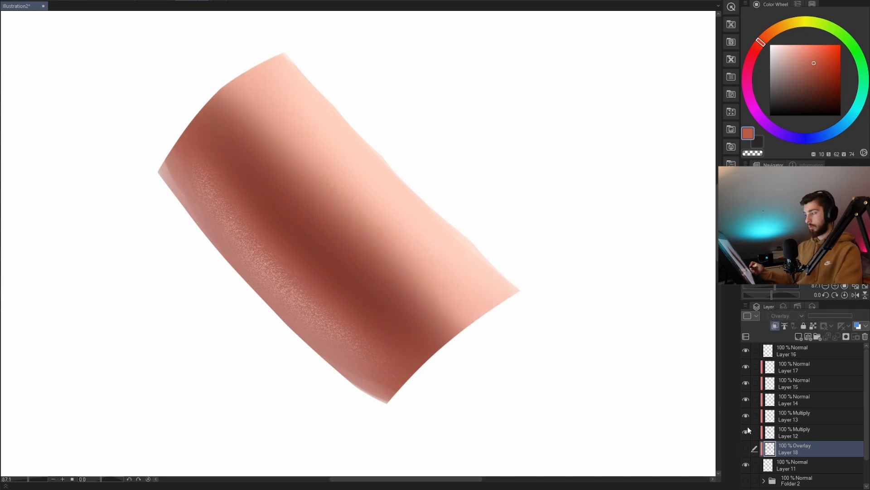
left_click(745, 449)
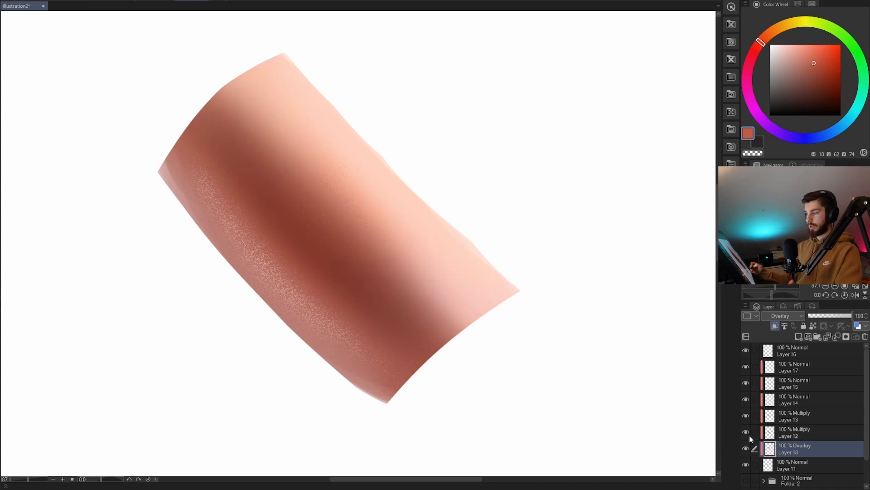
left_click(746, 448)
left_click(745, 447)
left_click(746, 448)
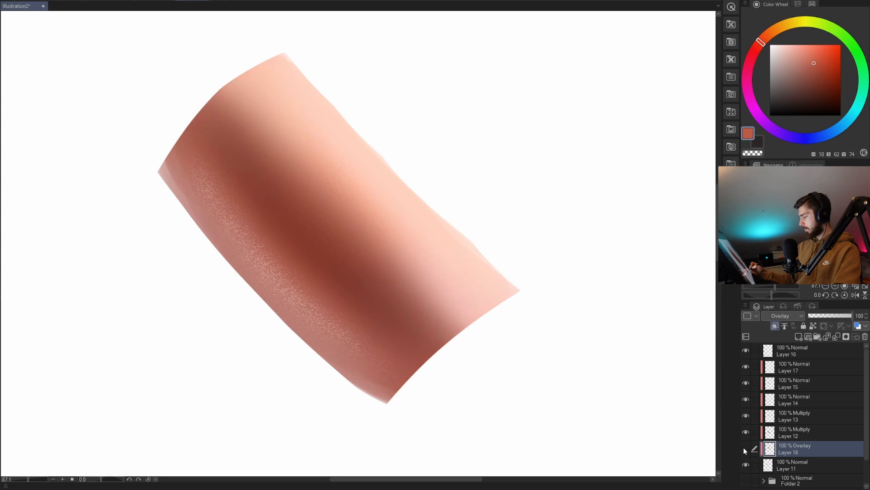
Add a new layer above Layer 16 and paint a broad slanted band in pale lavender (H 287, S 9, V 86) beside the skin-toned form.
left_click_drag(414, 281, 376, 262)
left_click_drag(469, 293, 467, 311)
left_click_drag(595, 275, 434, 250)
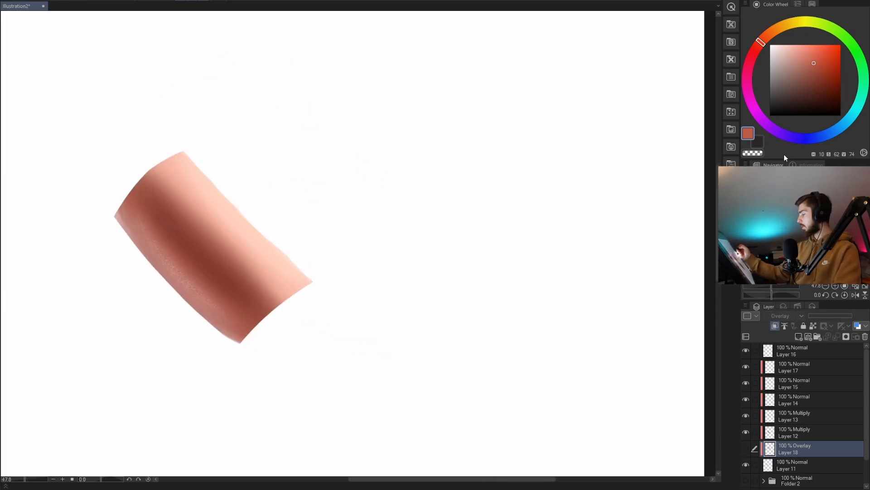
left_click(787, 356)
key("ctrl+shift+n")
left_click_drag(522, 300, 465, 307)
left_click(767, 129)
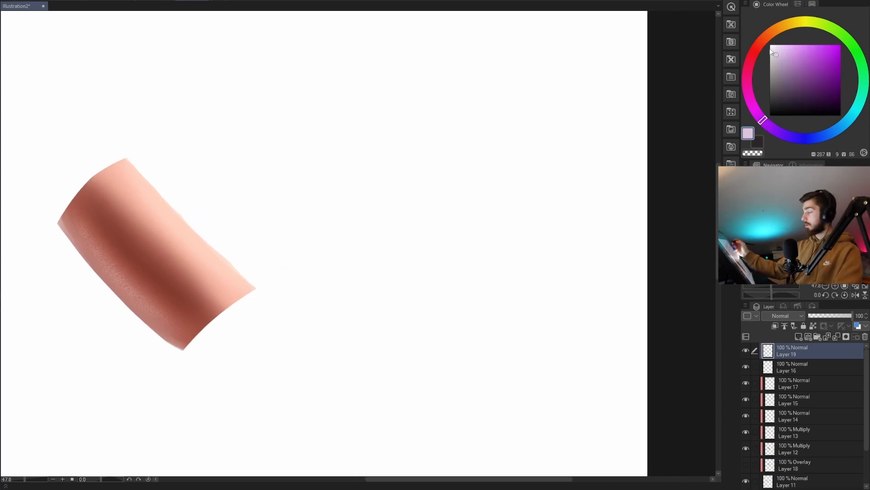
left_click_drag(292, 142, 365, 229)
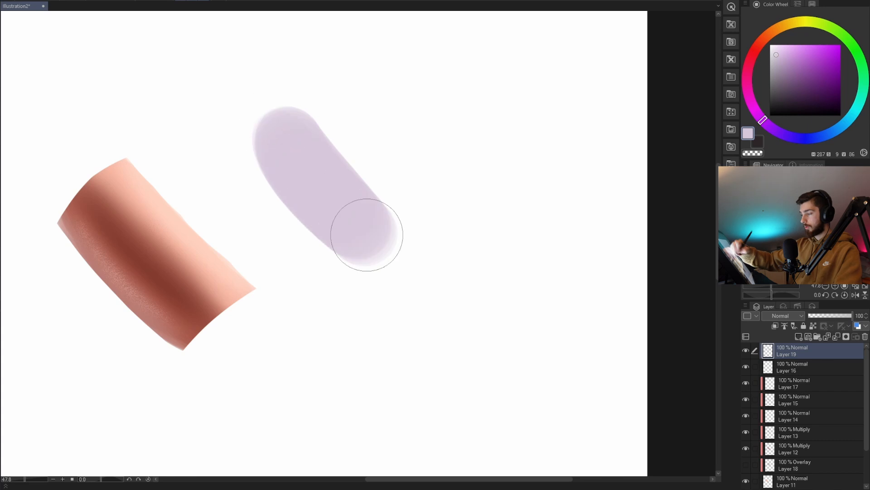
mouse_move(279, 123)
left_mouse_down()
mouse_move(366, 229)
mouse_move(279, 126)
mouse_move(283, 149)
mouse_move(373, 241)
mouse_move(296, 178)
mouse_move(408, 259)
left_mouse_up()
Erase the rounded ends of the lavender band to give it straight cut edges.
key("e")
left_click_drag(427, 224, 355, 325)
key("ctrl+z")
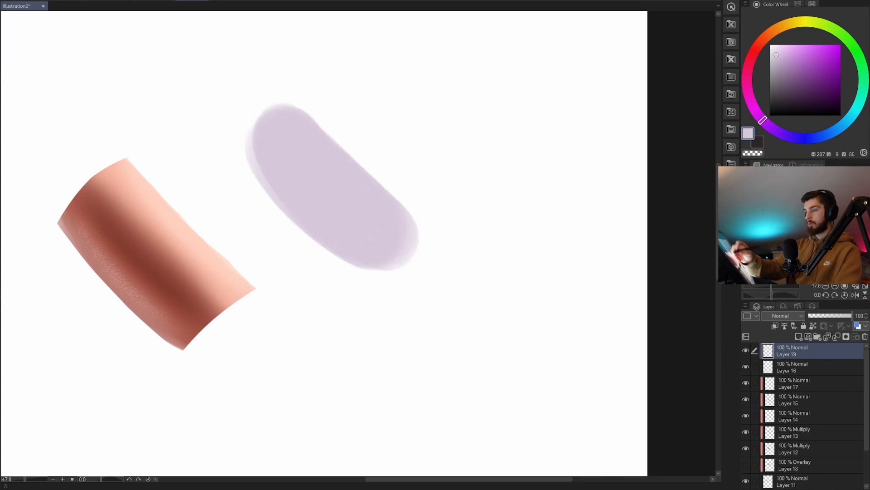
left_click_drag(447, 214, 360, 290)
left_click_drag(230, 167, 333, 74)
Add a clipped Multiply layer above the lavender base and paint a muted purple shadow (H 295, S 16, V 61) over its lower-left side.
left_click(798, 337)
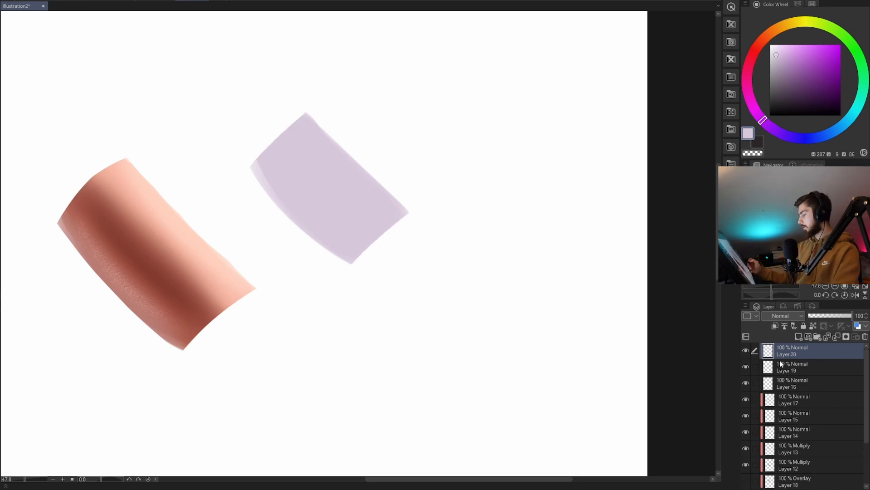
left_click(776, 326)
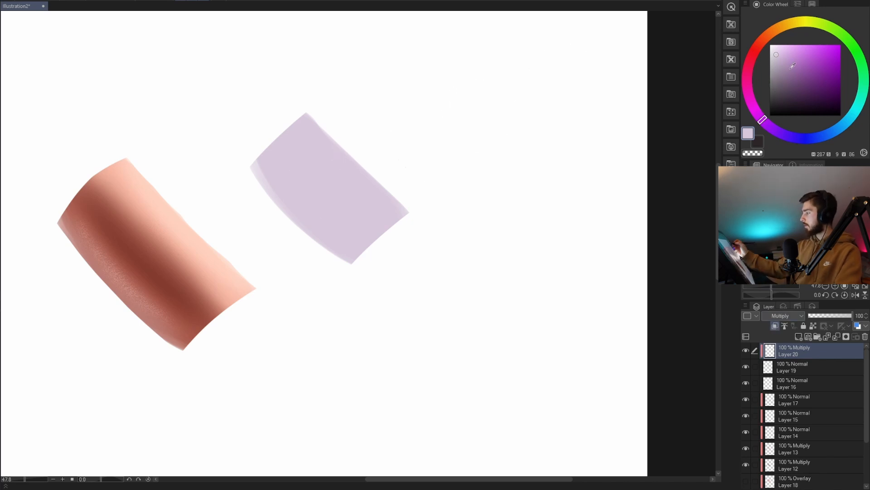
left_click_drag(273, 158, 390, 285)
key("ctrl+z")
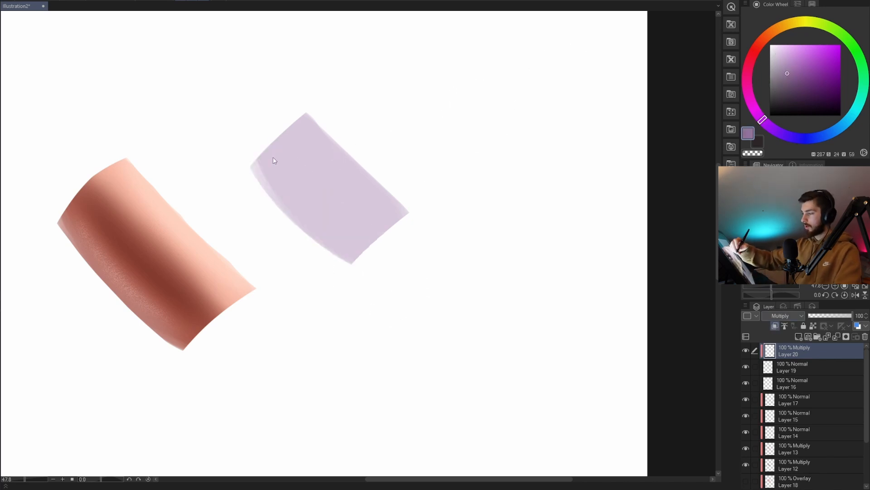
mouse_move(254, 147)
left_mouse_down()
mouse_move(282, 188)
mouse_move(394, 288)
mouse_move(347, 275)
left_mouse_up()
key("ctrl+z")
key("bracketleft")
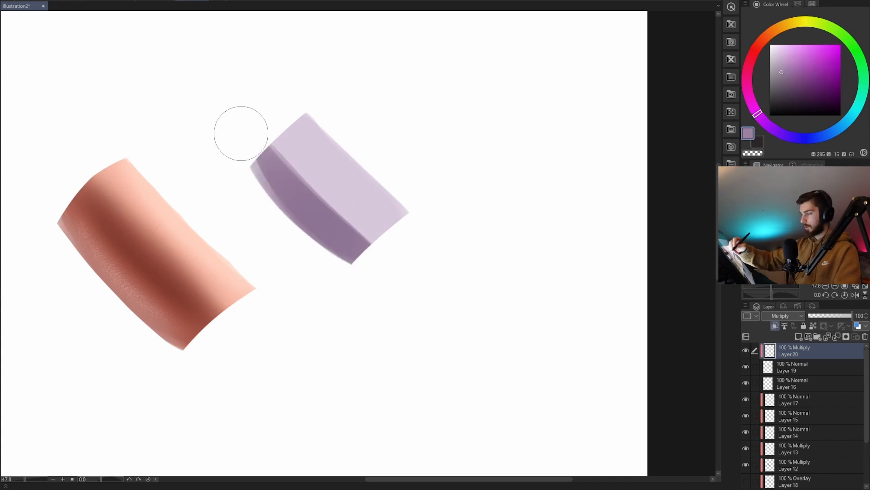
left_click_drag(251, 132, 410, 272)
left_click(309, 171)
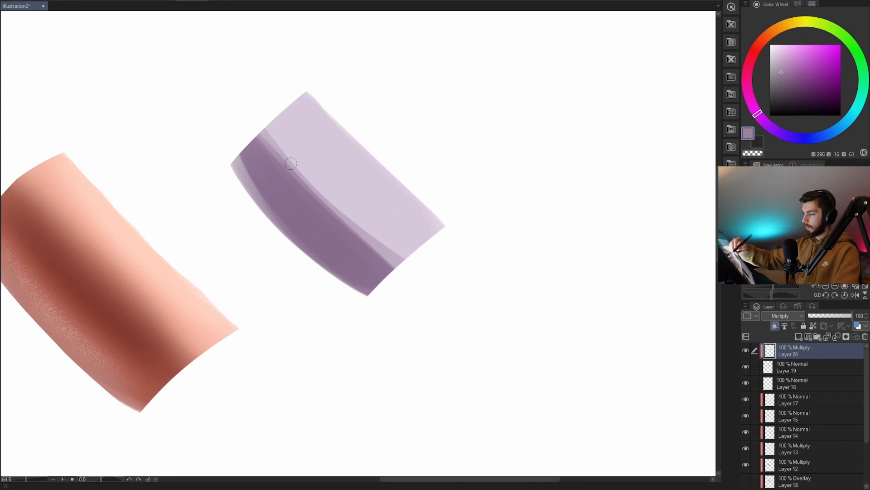
Soften the purple shadow's edge into the lit side of the lavender form.
key("bracketright")
key("bracketright")
key("bracketright")
key("bracketright")
key("bracketright")
mouse_move(266, 121)
left_mouse_down()
mouse_move(402, 268)
mouse_move(421, 272)
left_mouse_up()
left_click_drag(524, 305, 494, 328)
Add a second clipped Multiply layer above Layer 20 and choose a darker purple (H 295, S 18, V 49).
left_click(799, 337)
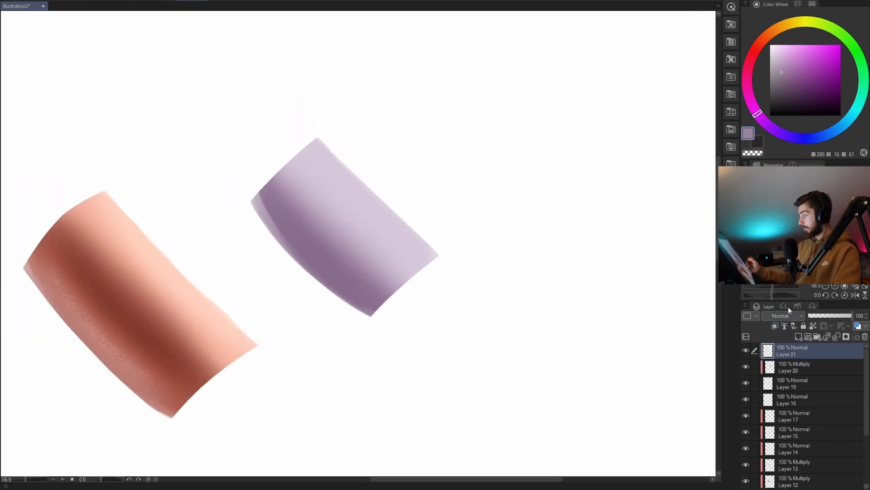
left_click(775, 325)
left_click(783, 81)
Try several core shadow strokes along the lavender form, and undo them.
left_click_drag(286, 176, 396, 284)
key("ctrl+z")
key("bracketleft")
key("bracketleft")
key("bracketleft")
left_click_drag(278, 156, 398, 285)
key("ctrl+z")
left_click_drag(272, 153, 393, 293)
key("ctrl+z")
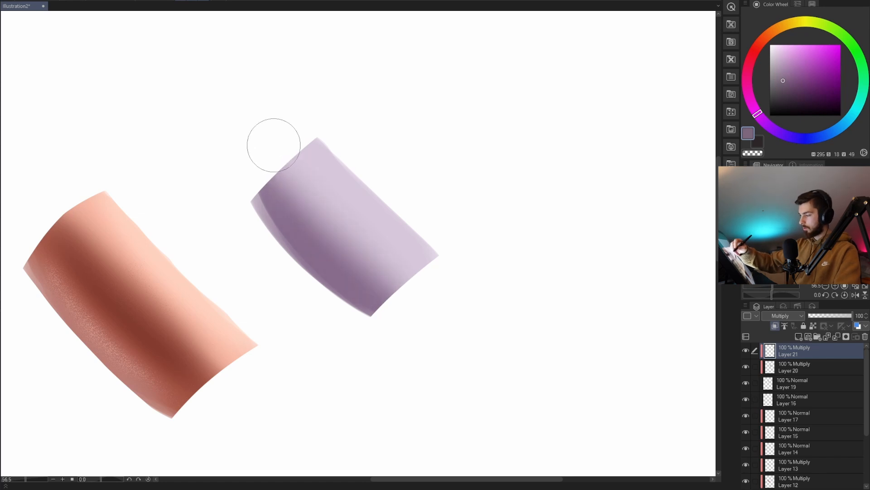
Paint a soft darker core shadow along the middle of the lavender form.
left_click_drag(275, 146, 415, 301)
left_click_drag(350, 189, 394, 288)
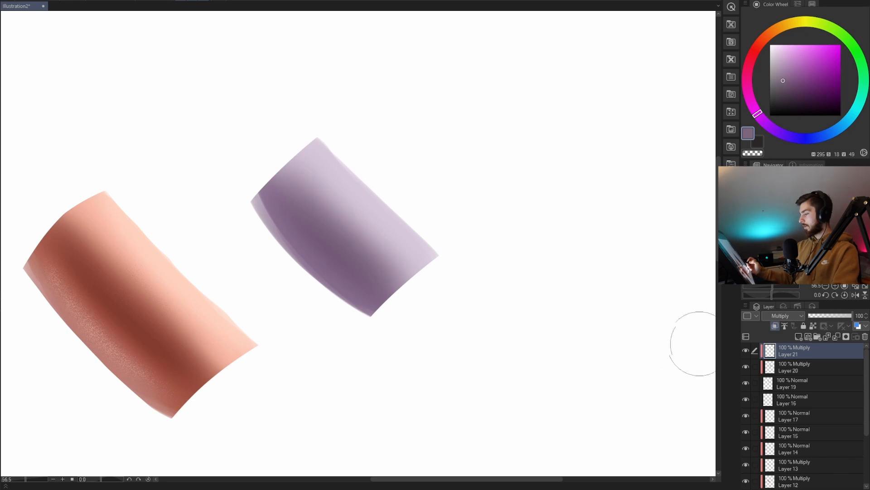
Trim the faint lower-left edge of the lavender base on Layer 19 into a clean contour.
left_click(781, 399)
left_click(766, 383)
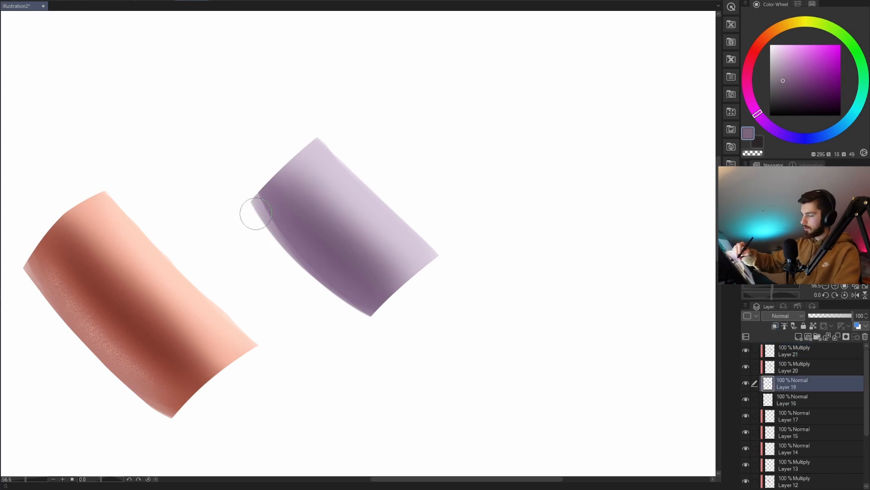
left_click_drag(229, 178, 366, 334)
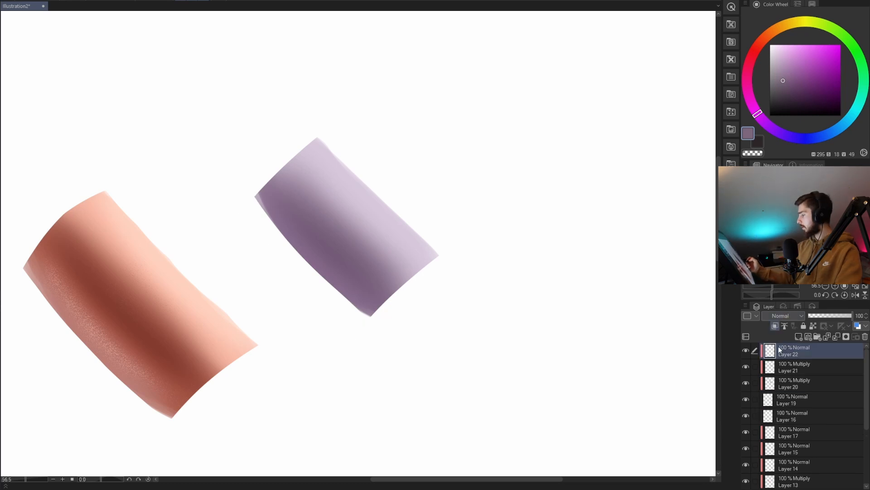
Brighten the lavender form's lit side with a lighter sampled lavender (H 281, S 12, V 90) on the clipped Layer 22.
left_click(387, 213, "alt")
left_click(779, 51)
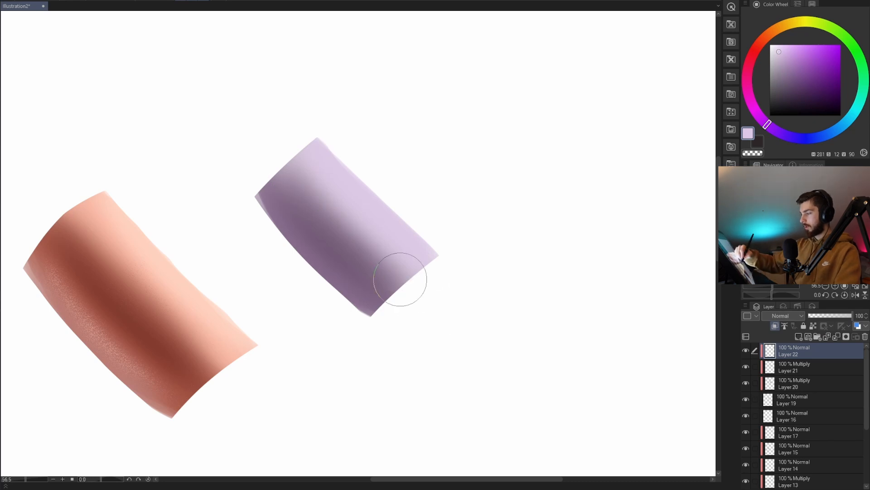
Sample the shadow purple, shift it to a greyer tone (H 286, S 14, V 61), and paint reflected light along the form's lower-left edge.
left_click(301, 248, "alt")
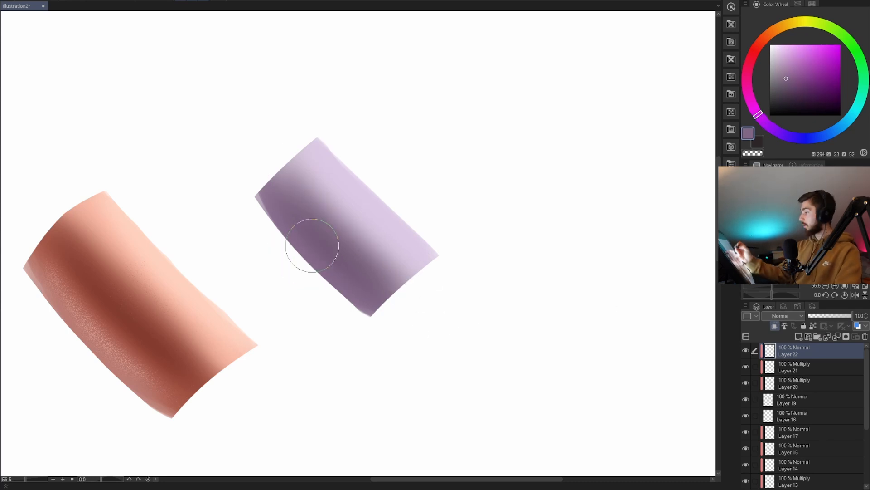
mouse_move(252, 195)
left_mouse_down()
mouse_move(389, 332)
mouse_move(263, 215)
mouse_move(349, 301)
left_mouse_up()
key("ctrl+z")
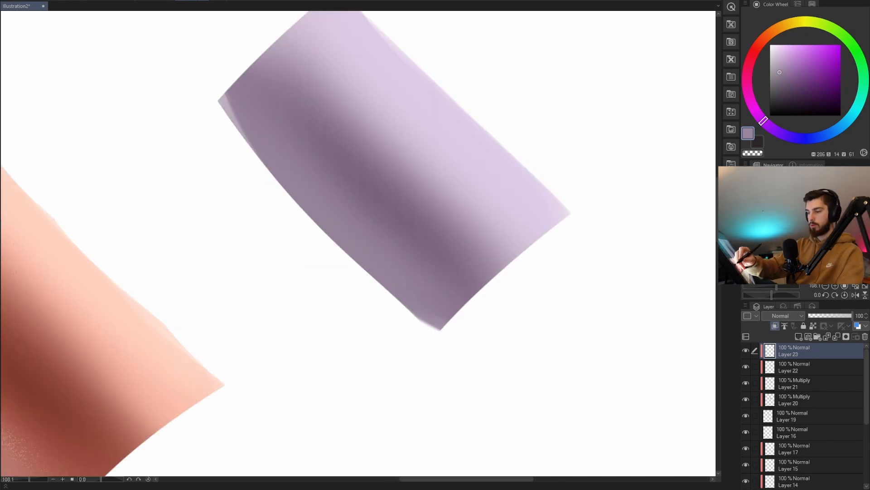
Spray light lavender speckles (H 284, S 12, V 88) over the reflected light area on the clipped Layer 23.
left_click(412, 121, "alt")
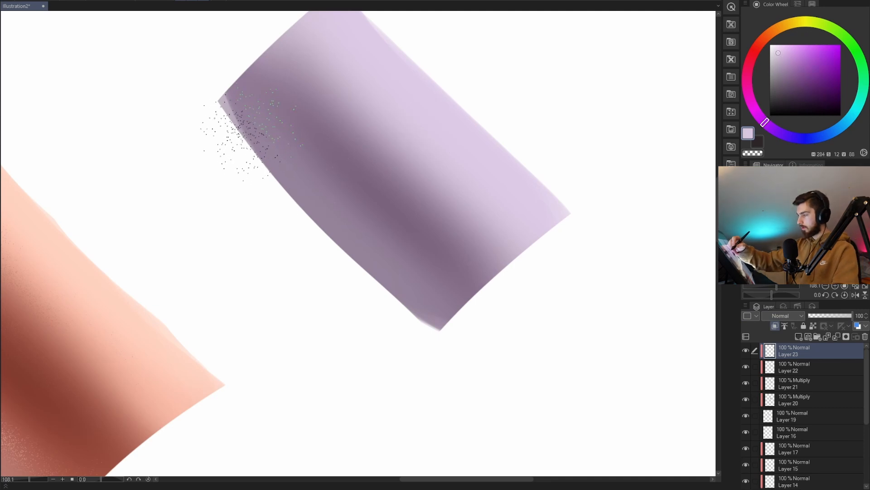
left_click(745, 351)
mouse_move(253, 136)
left_mouse_down()
mouse_move(363, 279)
mouse_move(296, 210)
mouse_move(306, 168)
left_mouse_up()
left_click_drag(403, 143, 363, 192)
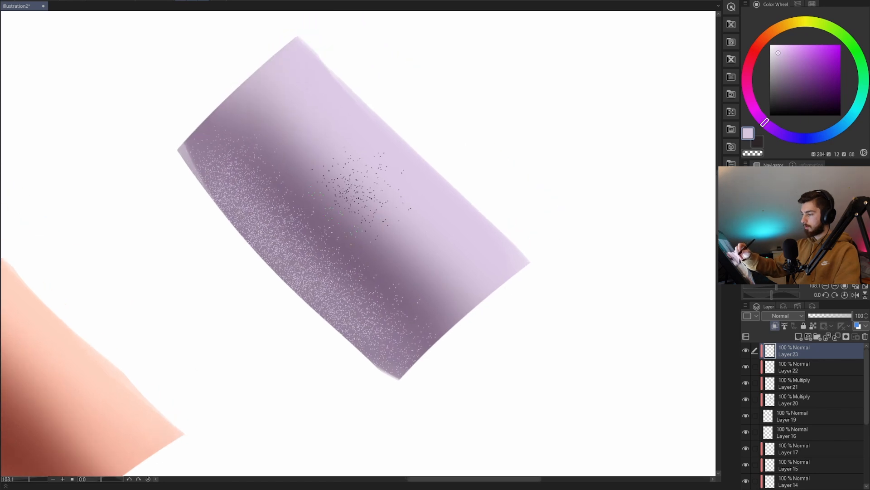
Erase the stray speckles on both sides, keeping a narrow band between the reflected light and the core shadow.
mouse_move(271, 247)
left_mouse_down()
mouse_move(229, 163)
mouse_move(175, 130)
left_mouse_up()
key("]")
key("]")
key("]")
key("]")
key("]")
key("]")
key("[")
key("[")
key("[")
key("[")
left_click_drag(235, 116, 343, 224)
key("[")
mouse_move(194, 153)
left_mouse_down()
mouse_move(248, 253)
mouse_move(368, 362)
left_mouse_up()
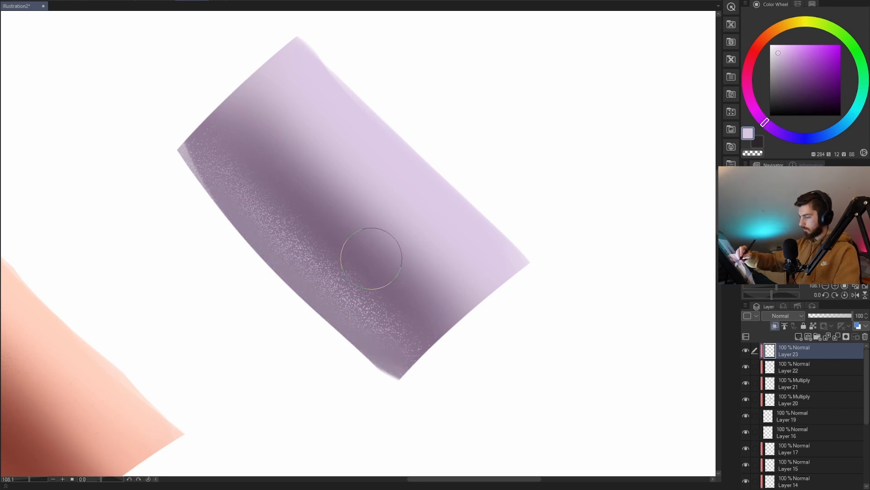
Add a Hard light layer above Layer 23 and glaze red (H 359, S 55, V 85) along the skin-toned form's core shadow edge.
left_click_drag(530, 199, 506, 221)
left_click_drag(521, 218, 514, 224)
left_click_drag(544, 322, 540, 341)
left_click_drag(540, 343, 570, 350)
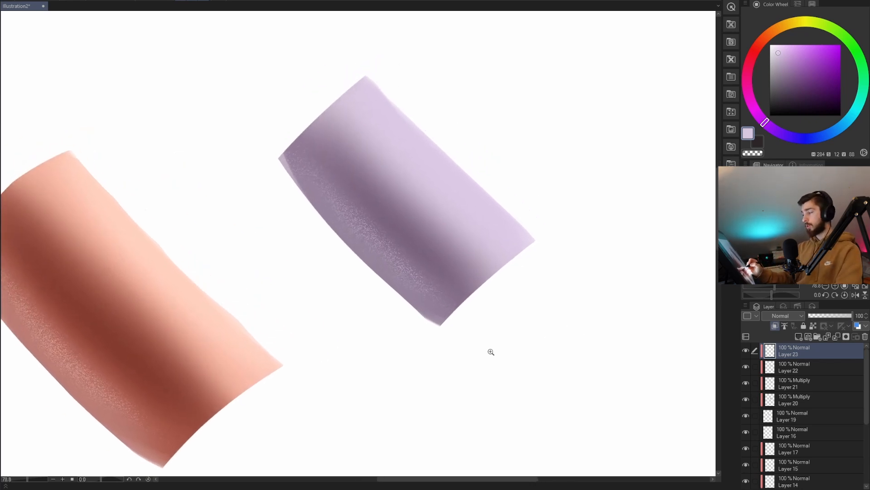
key("ctrl+shift+n")
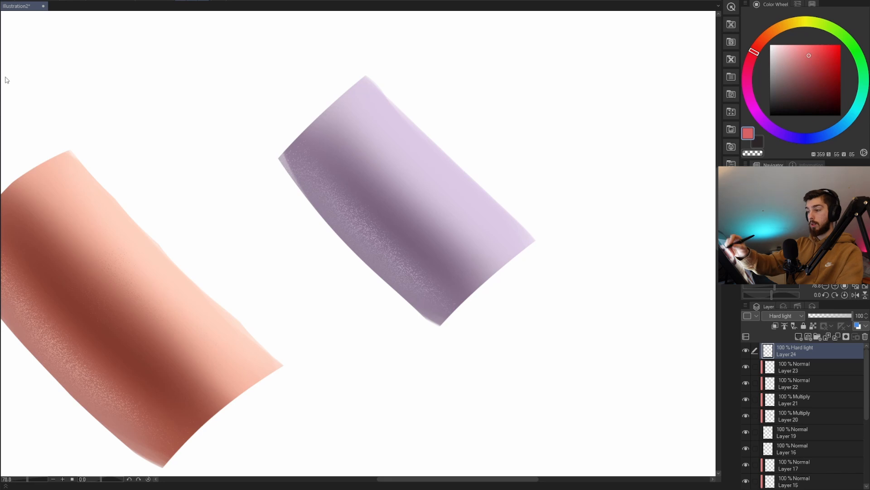
left_click_drag(214, 108, 143, 111)
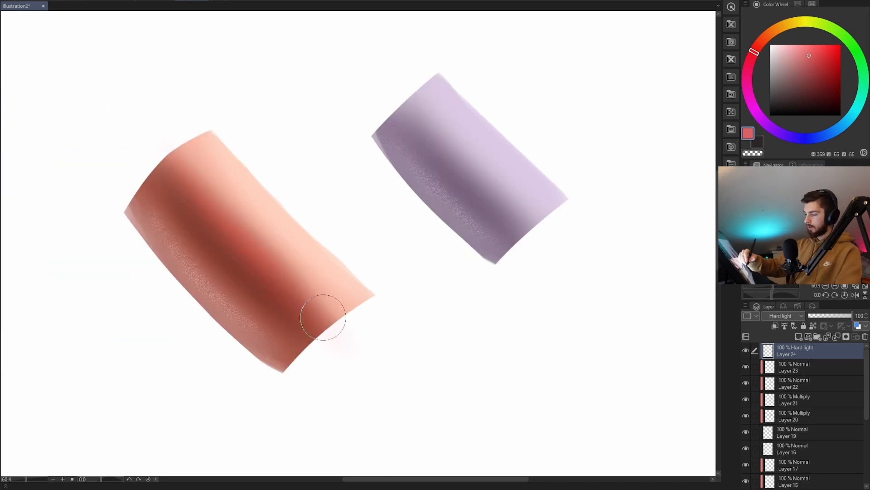
left_click_drag(403, 292, 338, 312)
left_click_drag(409, 339, 404, 340)
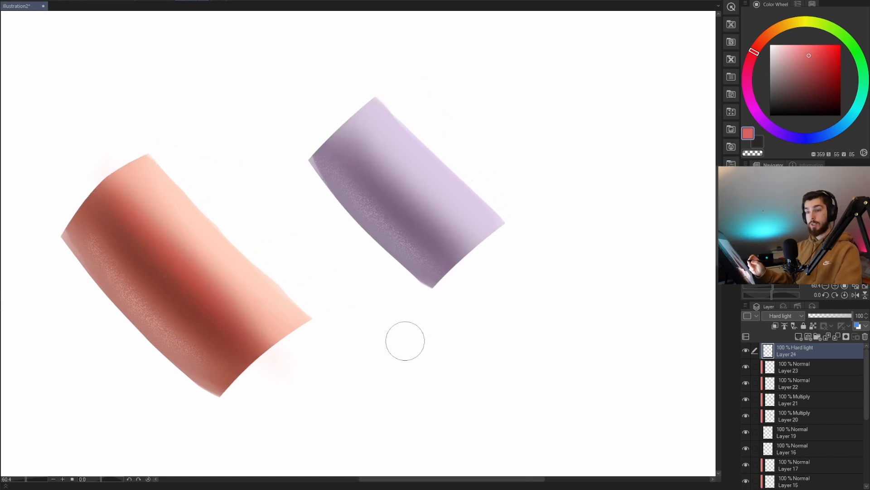
Sample the lavender form's shadow, shift it to a pinkish mauve (H 328, S 18, V 54), and glaze the core shadow's lit edge.
mouse_move(460, 201)
left_mouse_down()
mouse_move(398, 231)
mouse_move(386, 227)
left_mouse_up()
left_click_drag(384, 227, 387, 209)
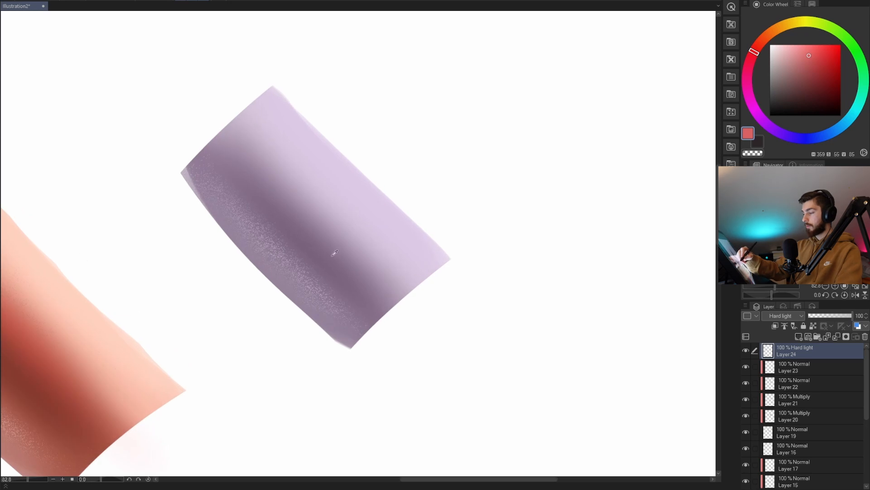
left_click(334, 250, "alt")
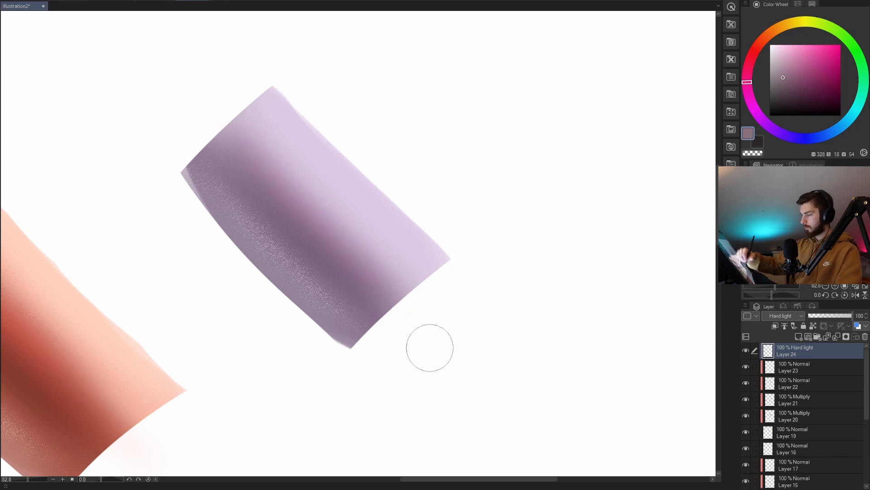
Shift the glaze colour to a redder mauve (H 343, S 18, V 54) and brush it along the lavender form's core shadow on Layer 24.
left_click_drag(748, 78, 748, 67)
left_click_drag(244, 147, 380, 277)
left_click_drag(208, 114, 428, 325)
Compare the Hard light glow on both forms by lowering Layer 24's opacity to about 52% and restoring it to 100%.
scroll(438, 262, "down", 3)
scroll(438, 262, "up", 1)
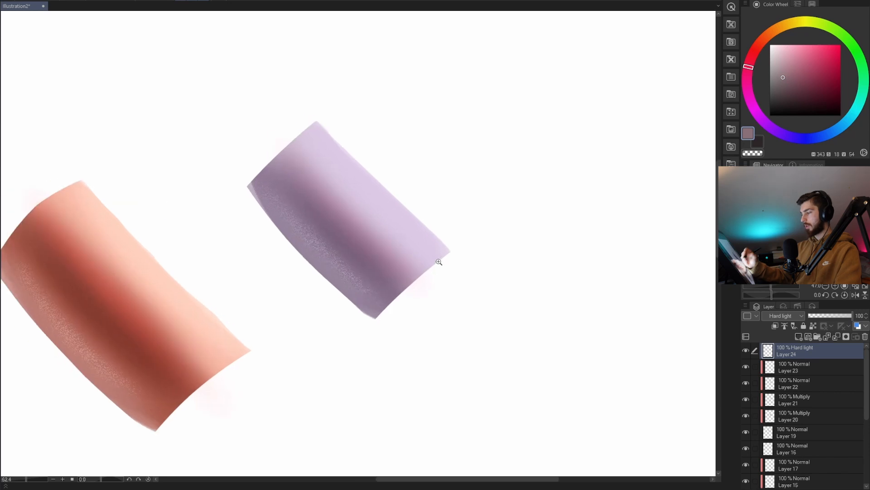
left_click_drag(494, 295, 538, 272)
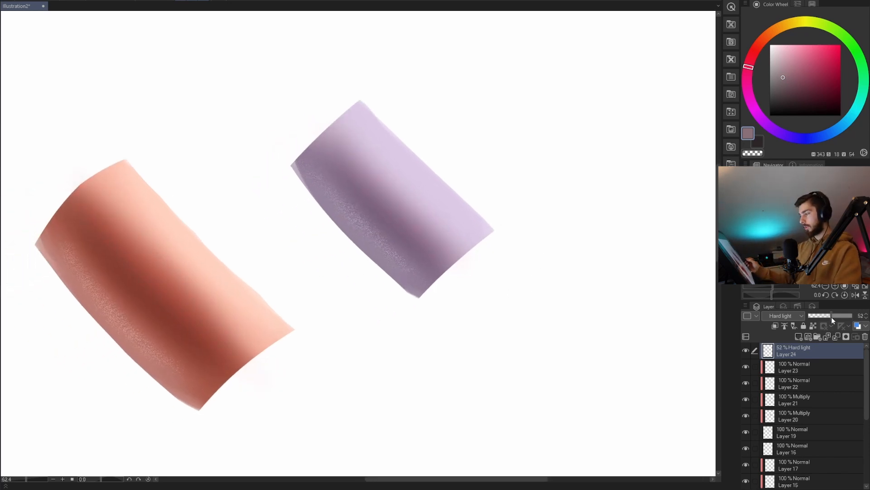
left_click_drag(845, 316, 856, 316)
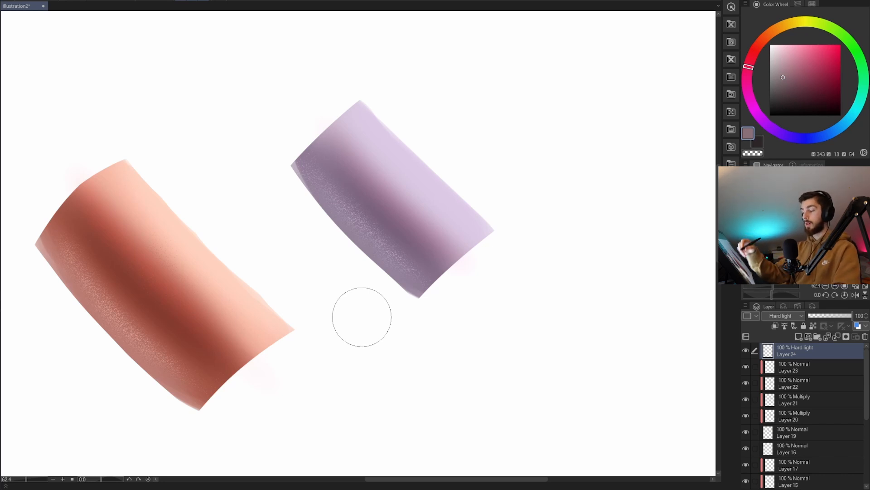
Reduce the brush size and set the painting colour to a more saturated crimson (H 343, S 53, V 51).
left_click_drag(280, 220, 345, 163)
key("bracketleft")
key("bracketleft")
key("bracketleft")
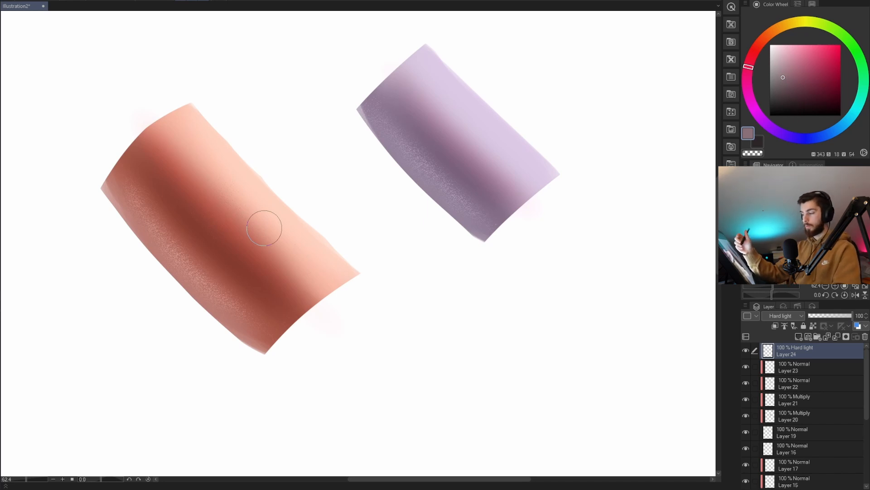
left_click_drag(454, 373, 463, 393)
mouse_move(409, 279)
left_mouse_down()
mouse_move(413, 290)
mouse_move(453, 290)
left_mouse_up()
left_click_drag(514, 322, 486, 303)
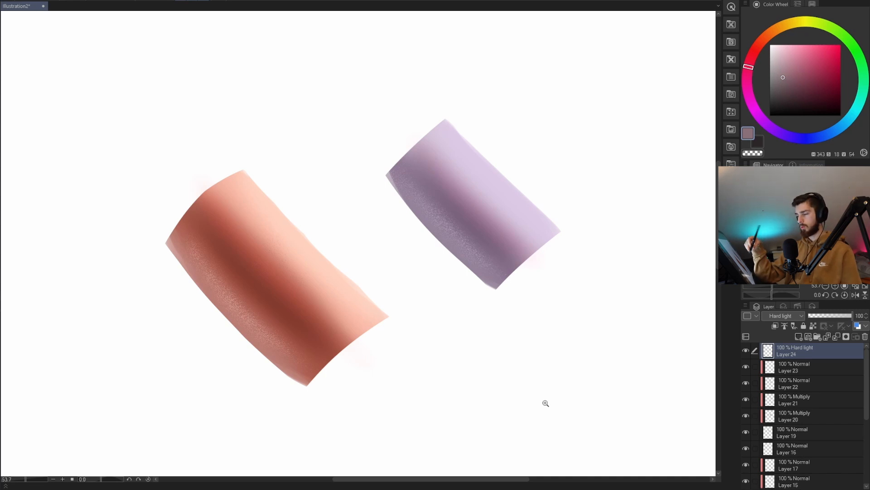
left_click(808, 79)
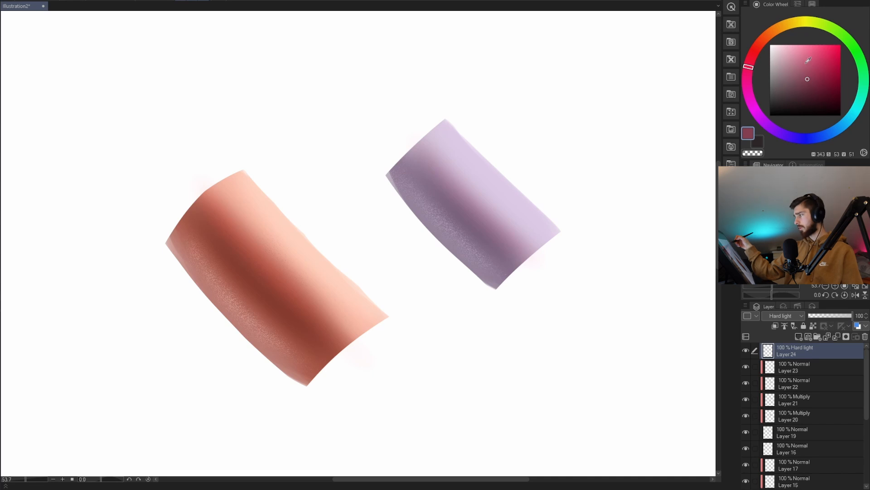